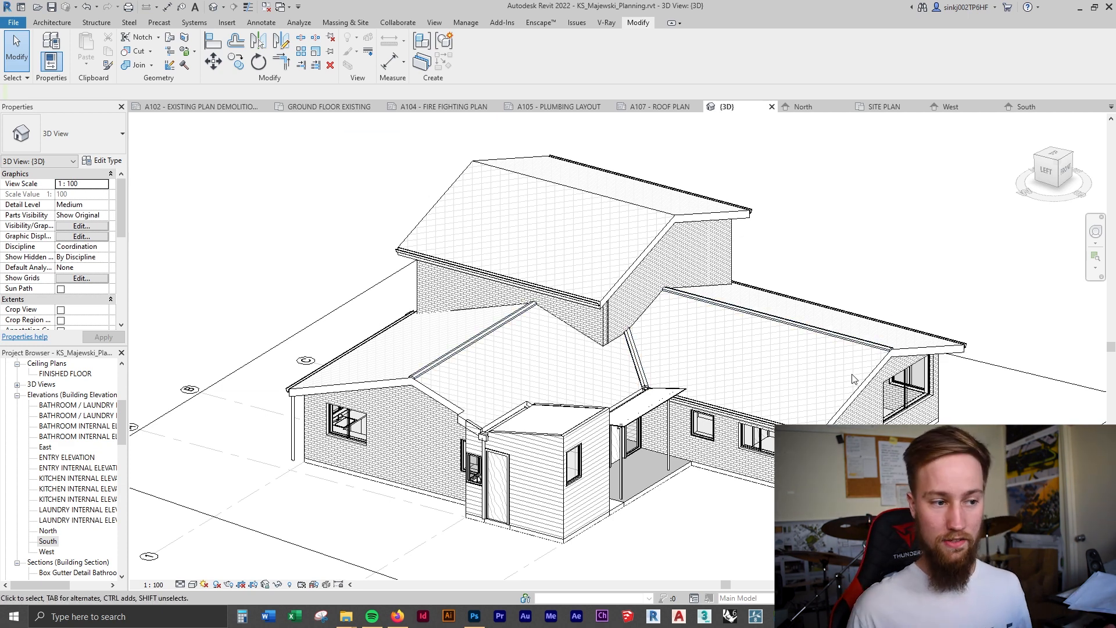
Step: Orbit the house and select its upper gabled roof
shift+middle_drag(854, 379, 716, 375)
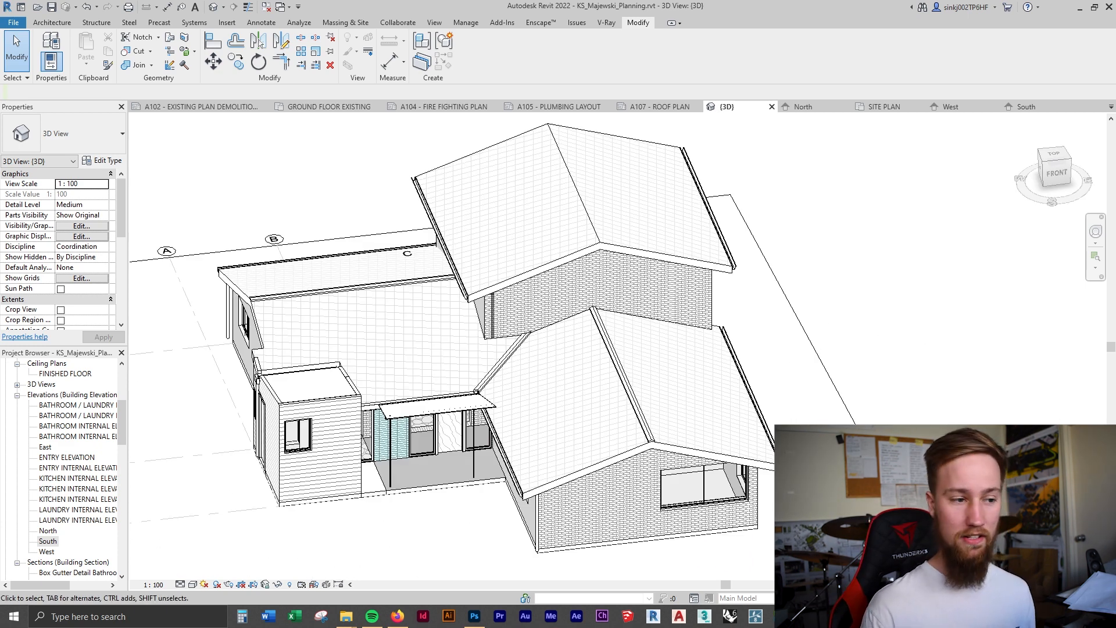
scroll(611, 348, up, 3)
click(785, 357)
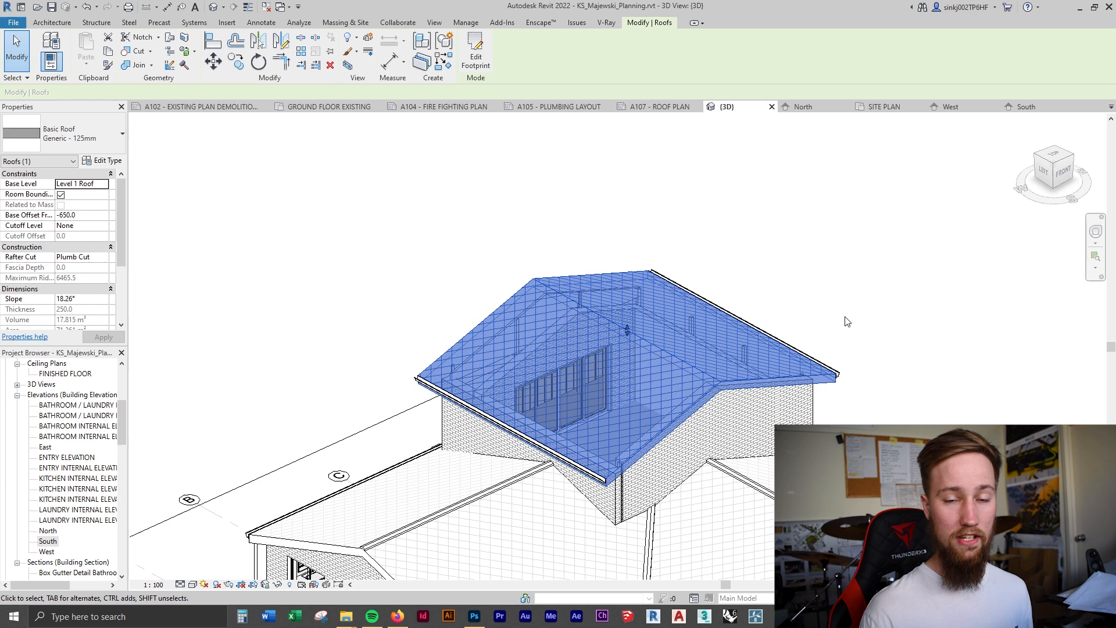
Step: In the North elevation, copy the roof (CO) from its ridge to a point 2300 mm above
click(802, 106)
scroll(789, 276, down, 3)
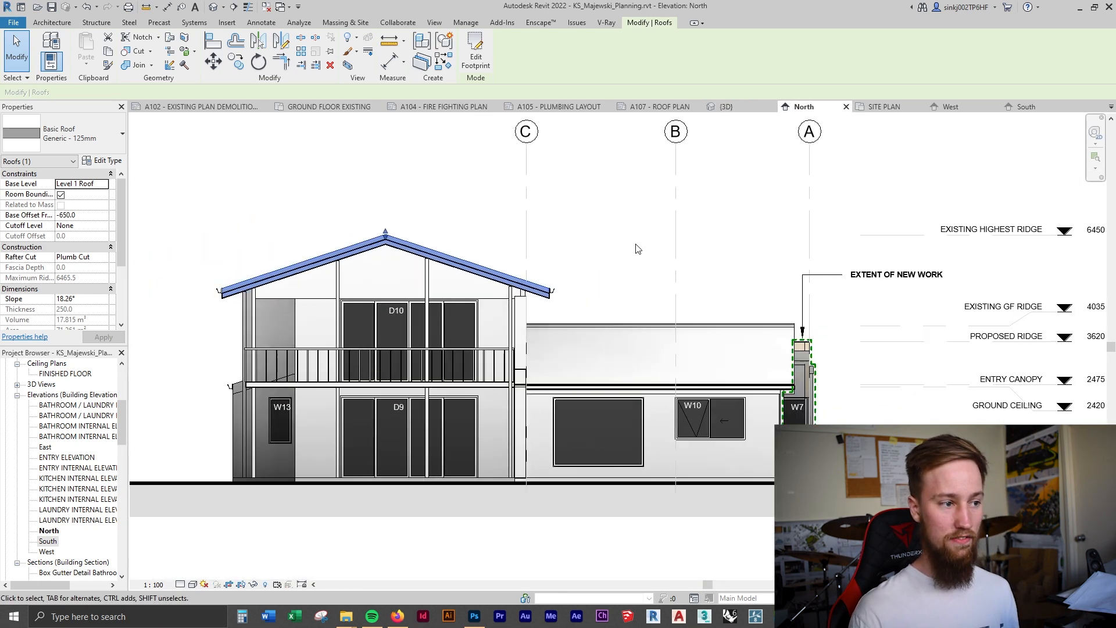
scroll(739, 282, up, 1)
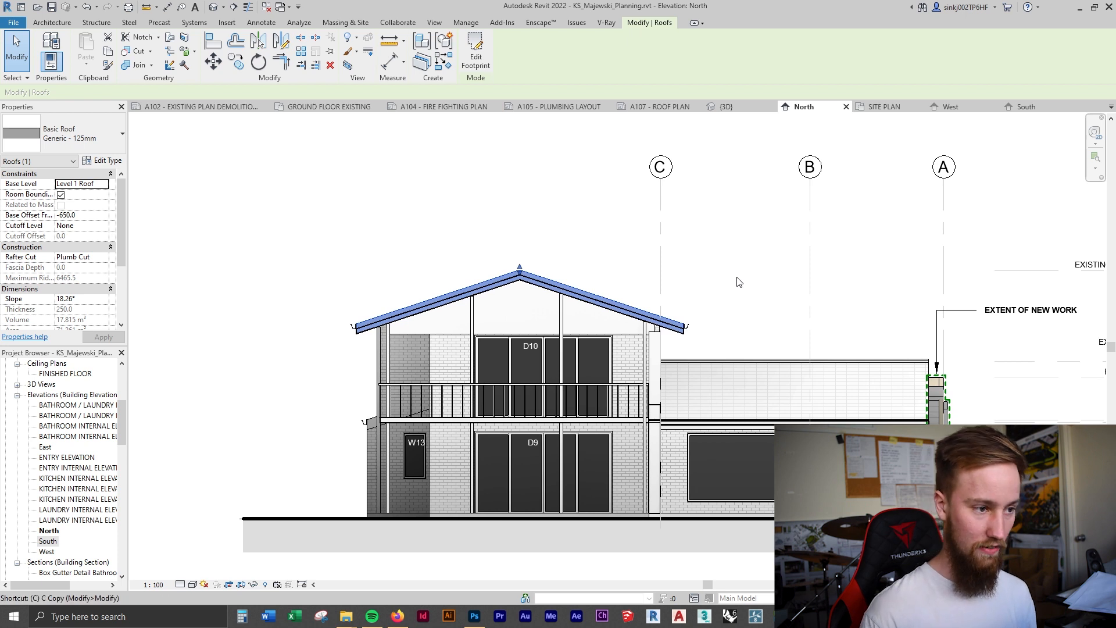
key(c)
key(o)
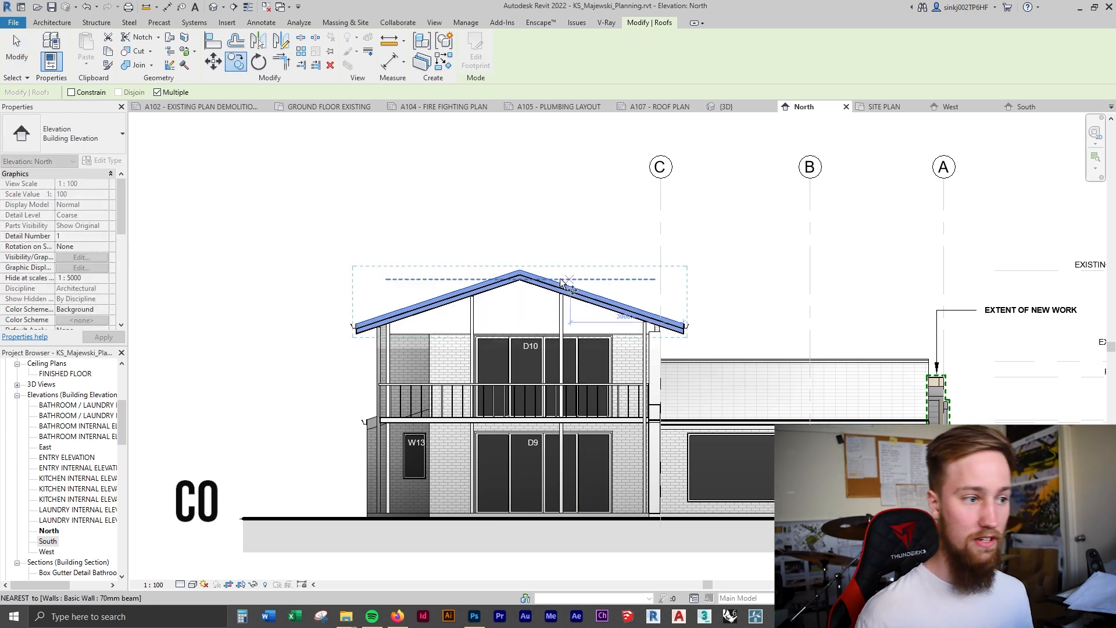
click(519, 277)
click(519, 190)
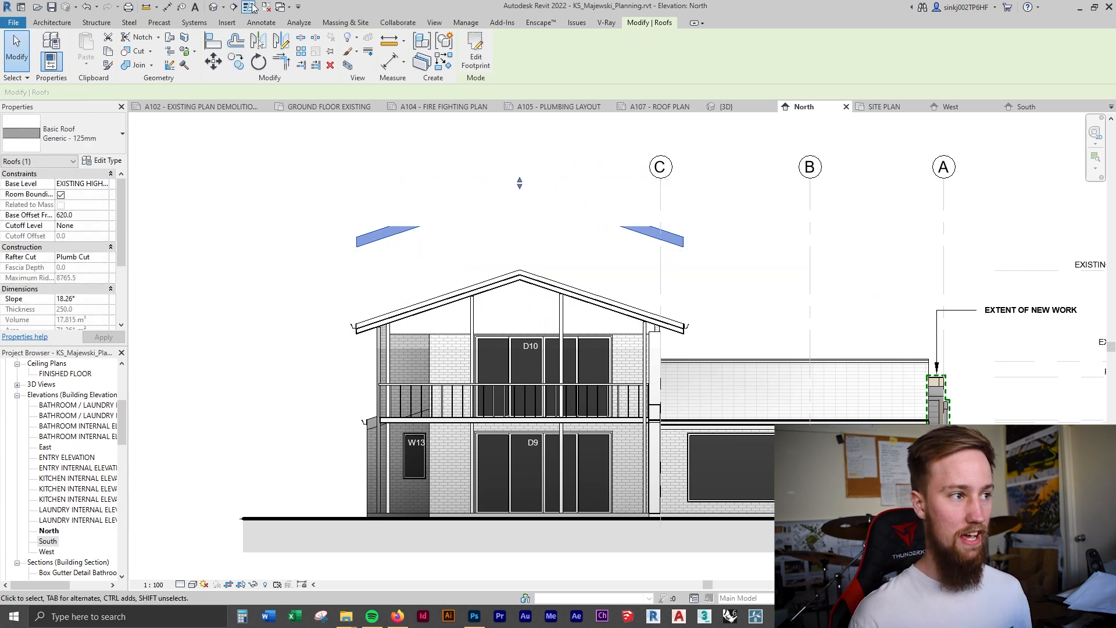
click(214, 10)
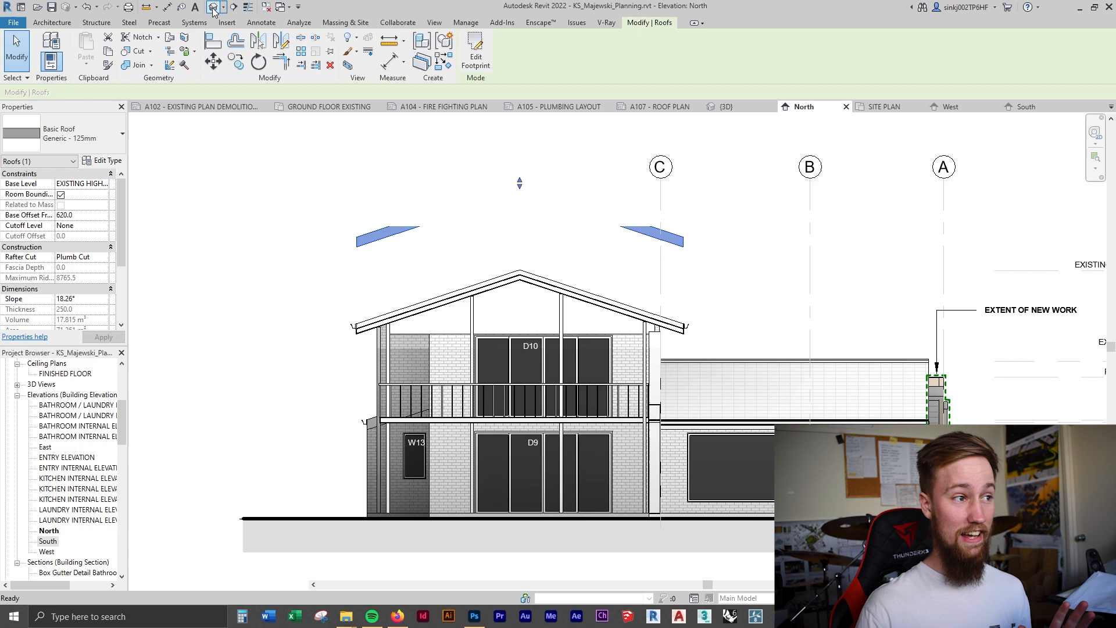
scroll(666, 259, down, 3)
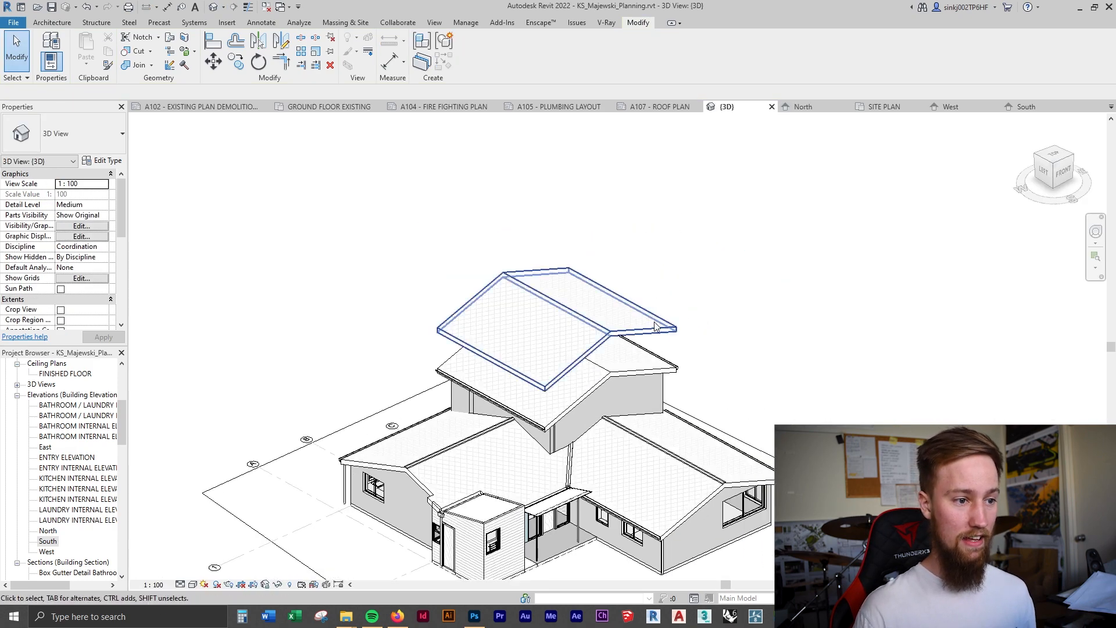
Step: Start an Architecture vertical Opening on the copied upper roof
shift+middle_drag(704, 273, 619, 331)
scroll(618, 332, up, 3)
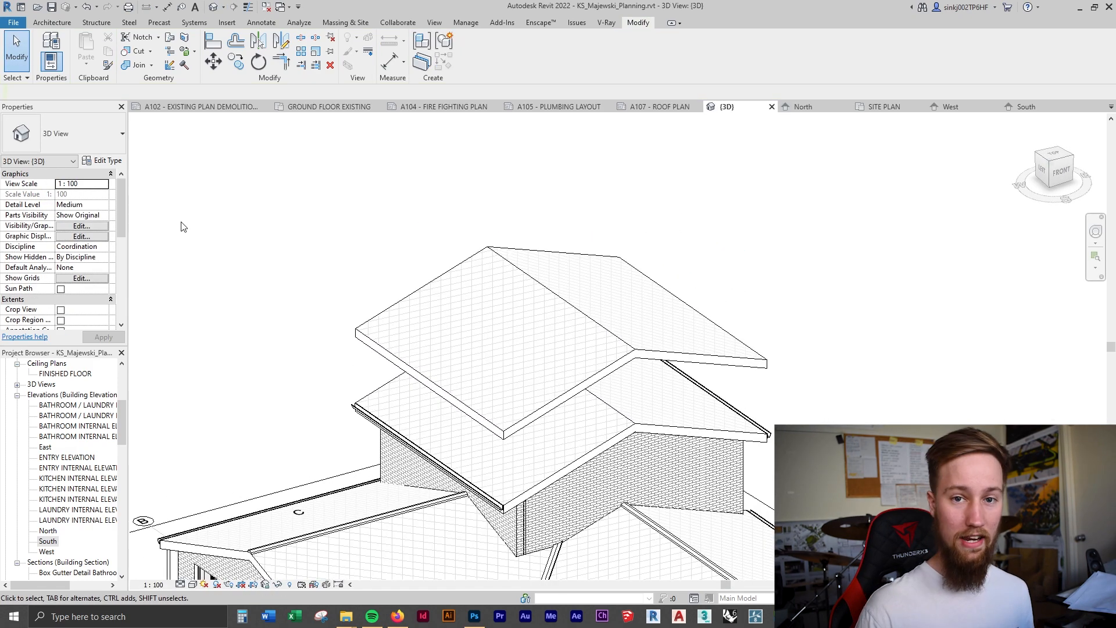
click(52, 23)
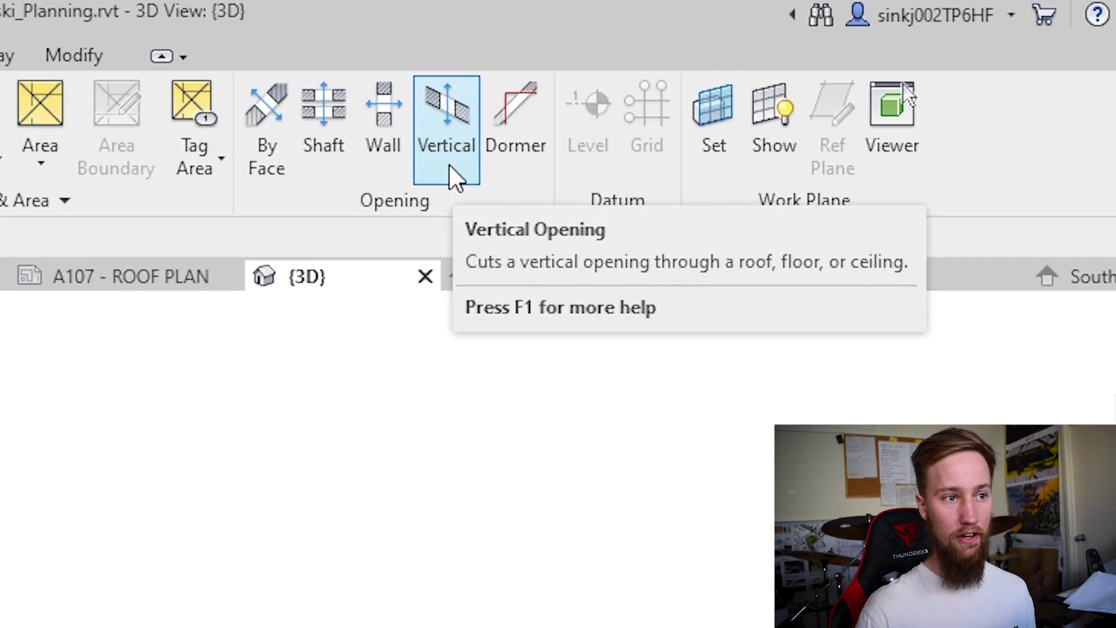
click(779, 48)
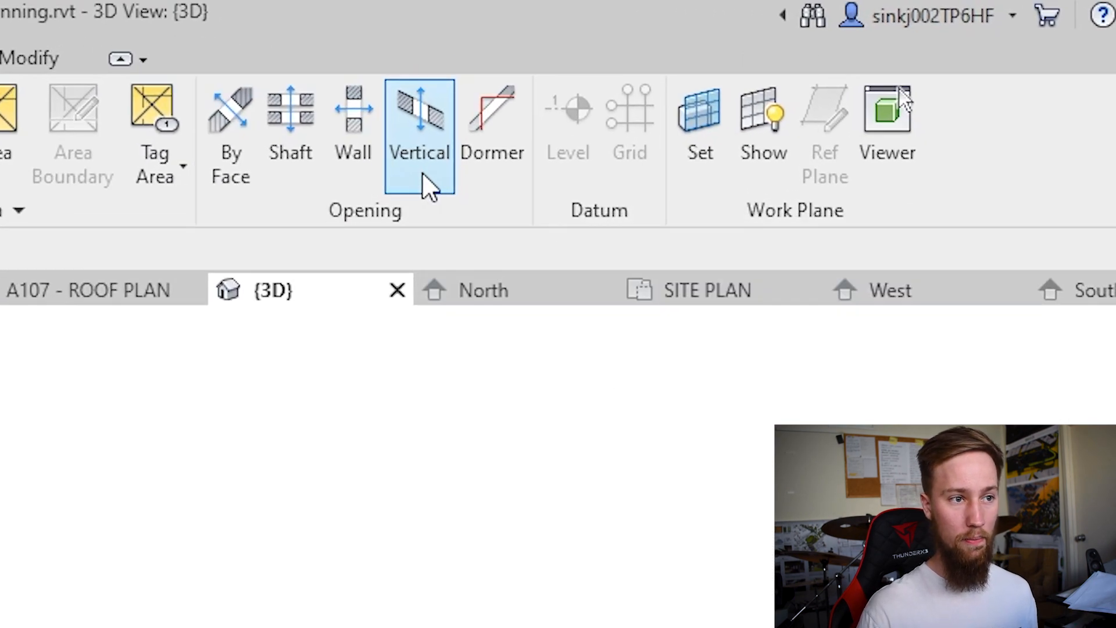
click(598, 318)
click(596, 319)
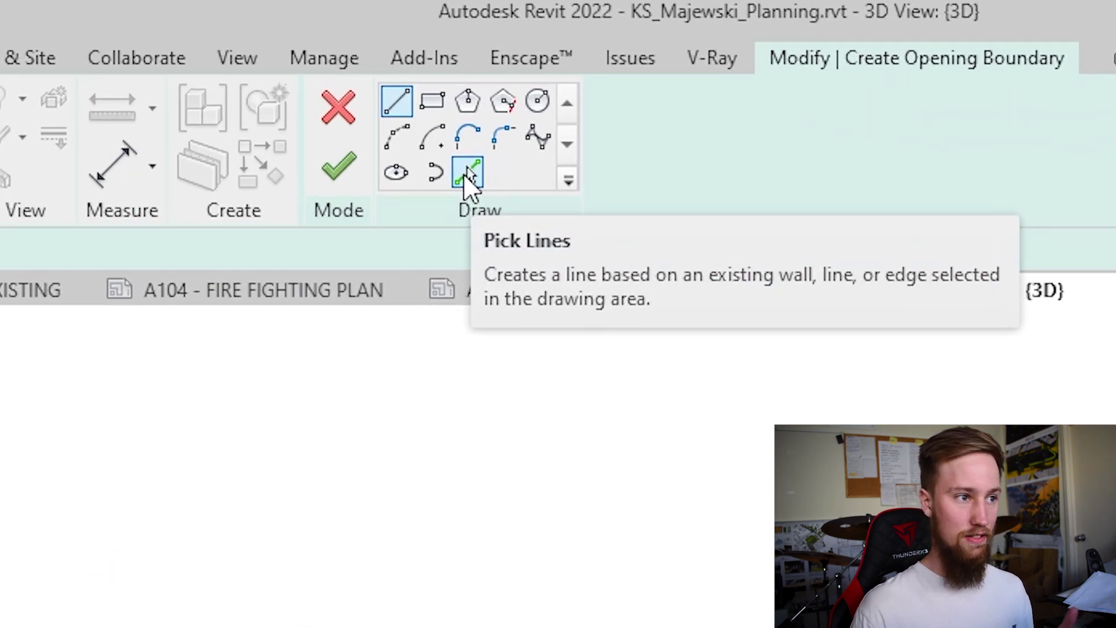
Step: With Pick Lines and a 100 offset, add a boundary line just off the roof ridge and check it
click(469, 174)
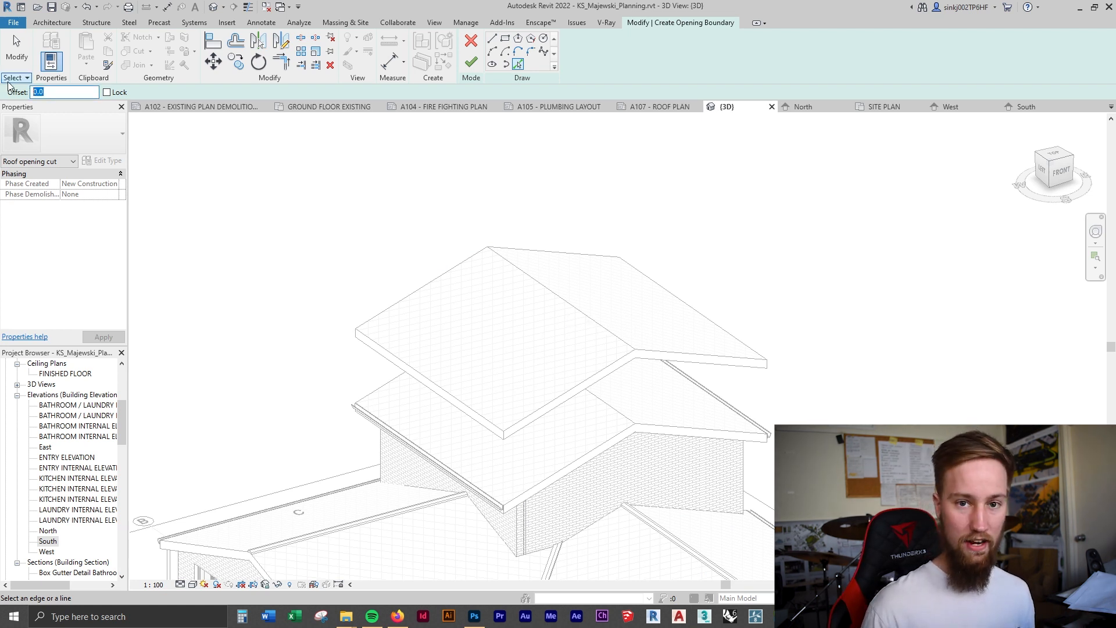
text(100)
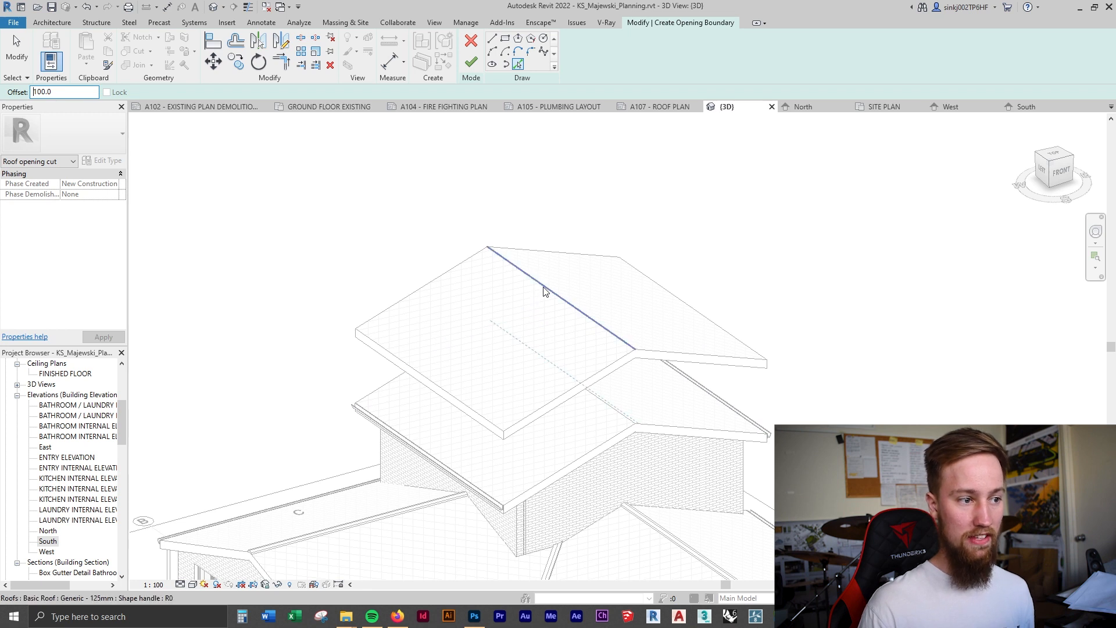
click(576, 316)
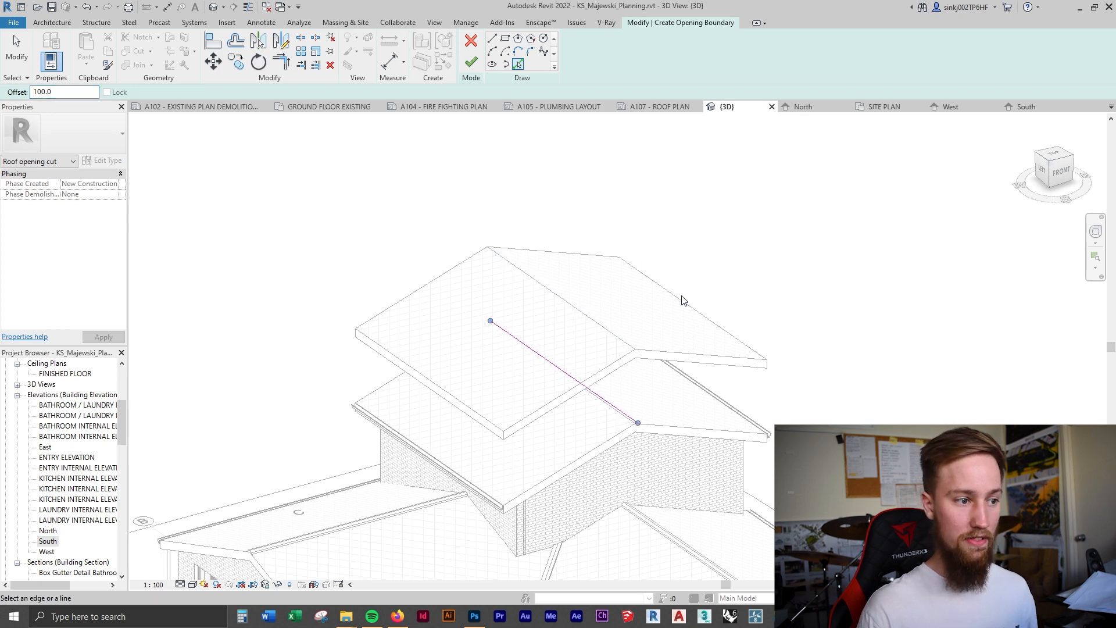
mouse_move(576, 317)
shift+middle_down()
mouse_move(546, 312)
mouse_move(582, 409)
shift+middle_up()
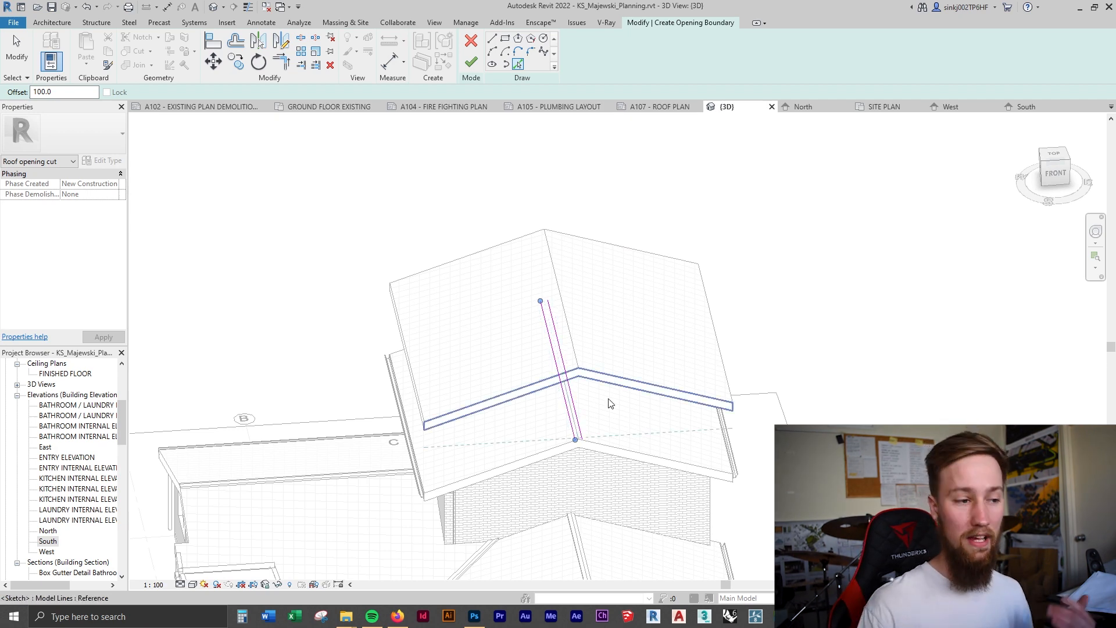
shift+middle_drag(575, 419, 575, 410)
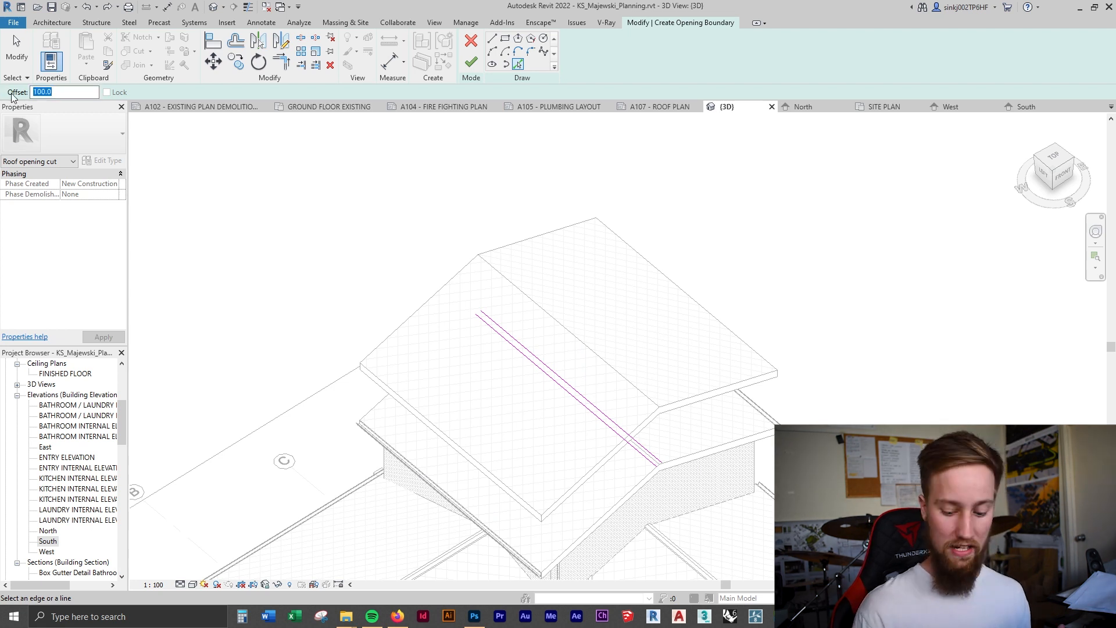
text(0)
Step: At zero offset, add the roof's near, top and lower-right edges as boundary lines
key(Return)
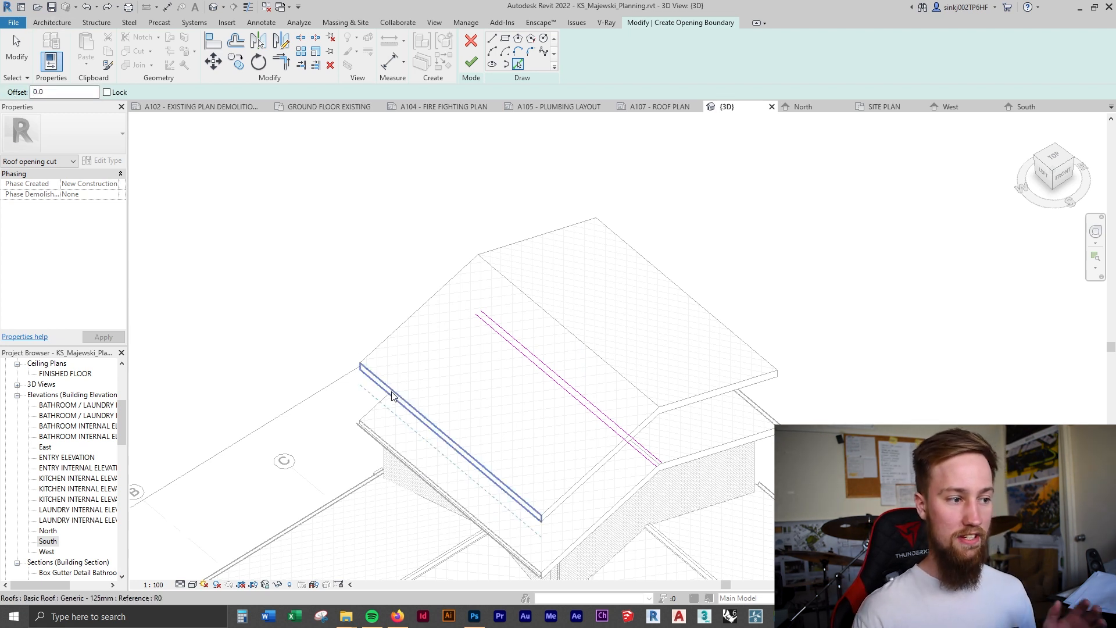
click(392, 397)
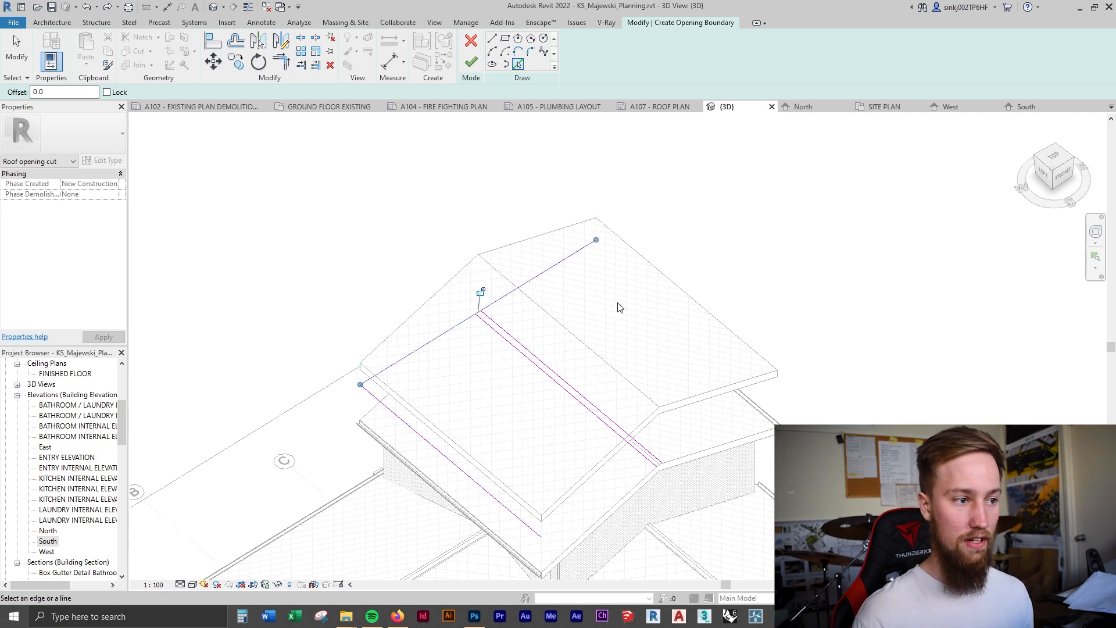
click(654, 288)
click(694, 393)
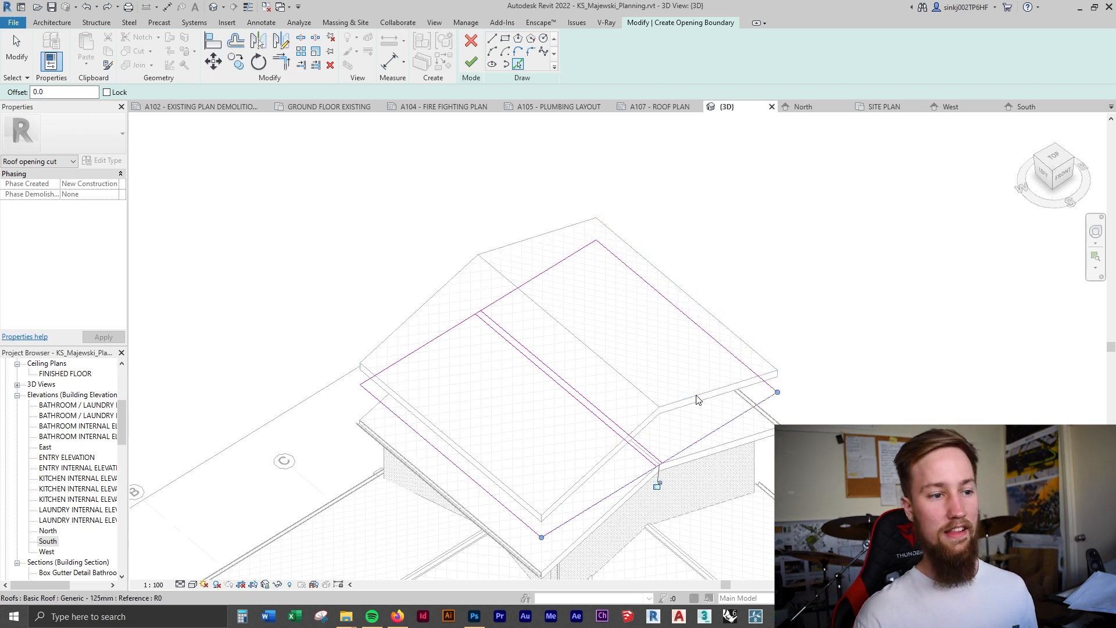
click(708, 440)
scroll(660, 469, up, 4)
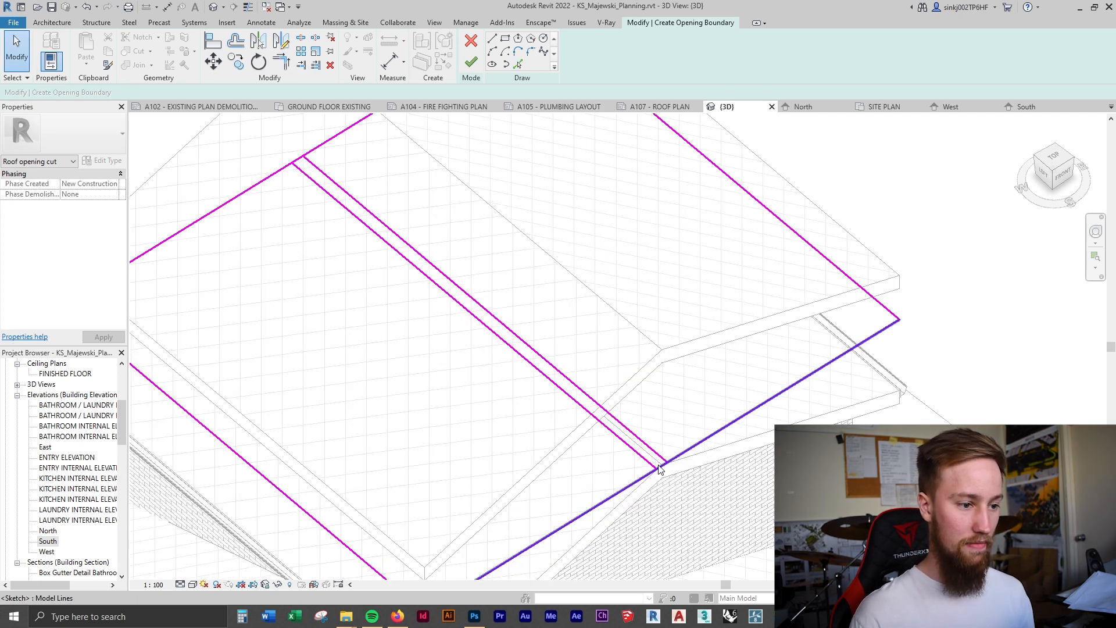
Step: Split (SL) the long boundary lines at both ridge junctions
key(s)
key(l)
scroll(660, 469, up, 2)
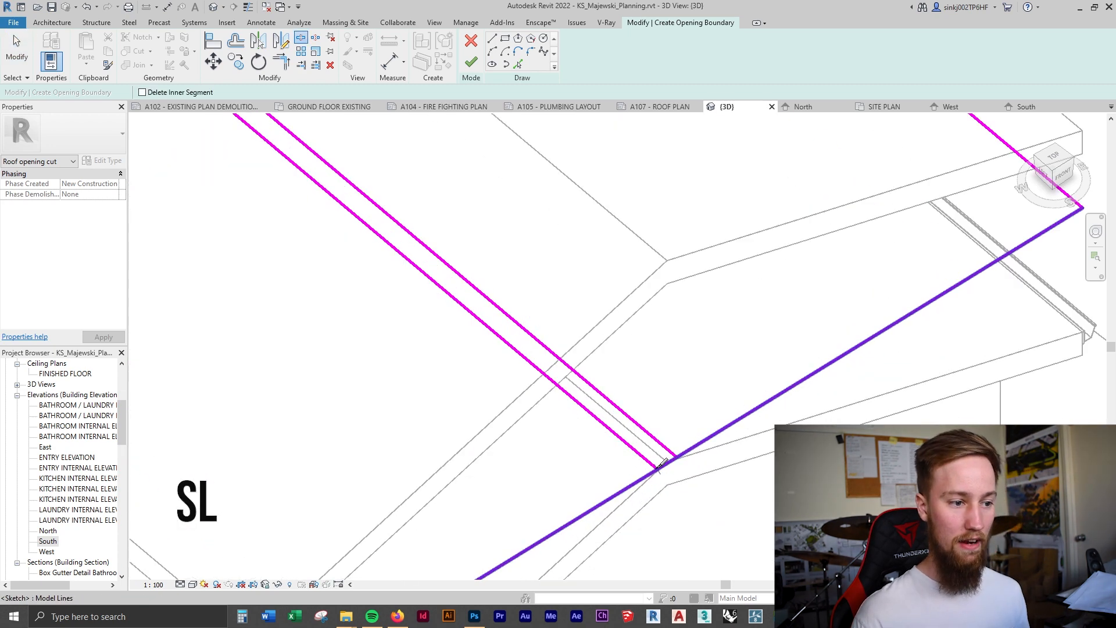
click(663, 462)
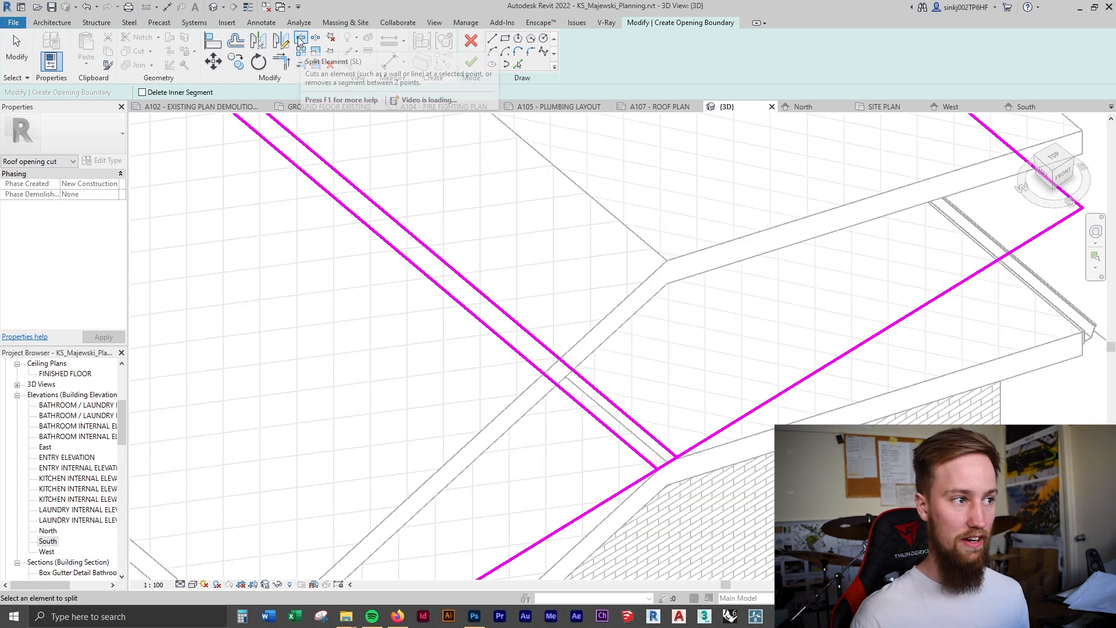
mouse_move(663, 349)
shift+middle_down()
mouse_move(787, 422)
mouse_move(776, 418)
shift+middle_up()
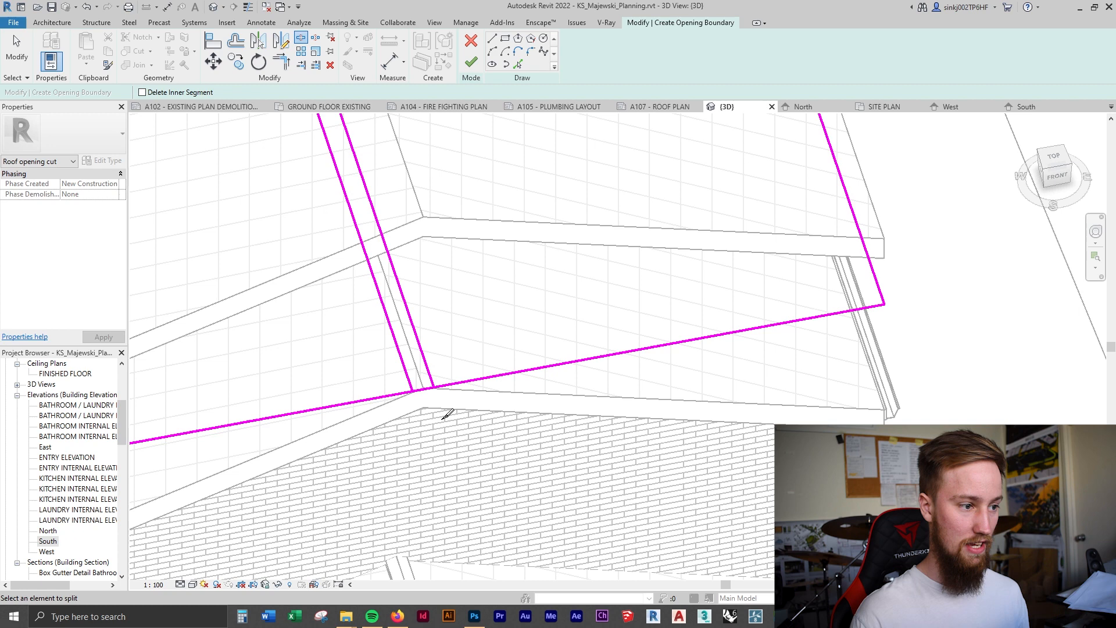
click(418, 386)
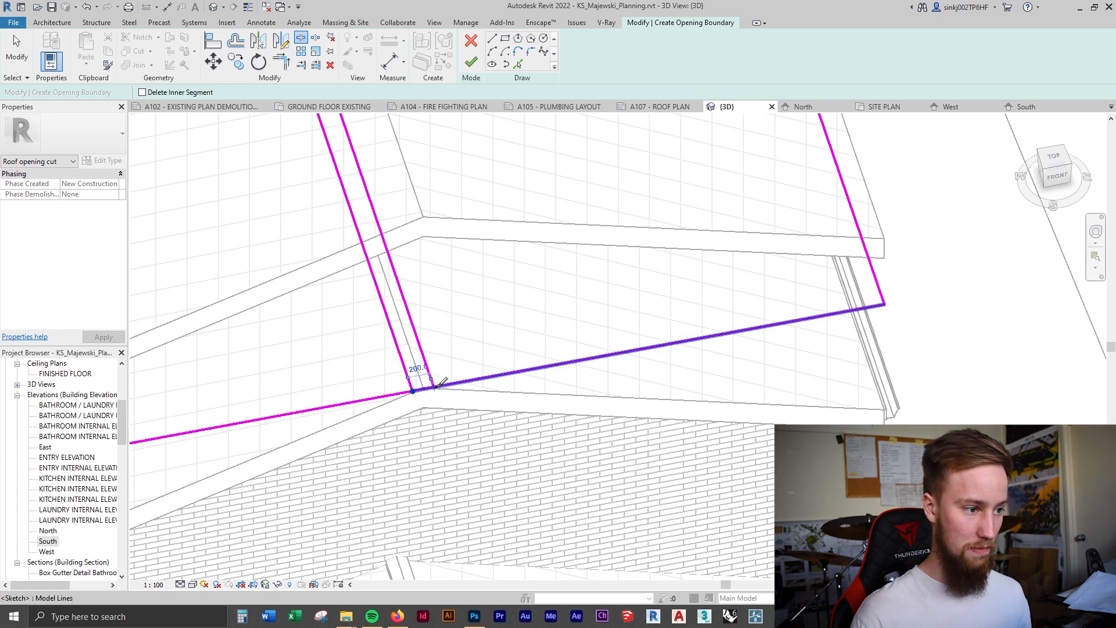
middle_drag(611, 262, 679, 207)
scroll(680, 208, down, 3)
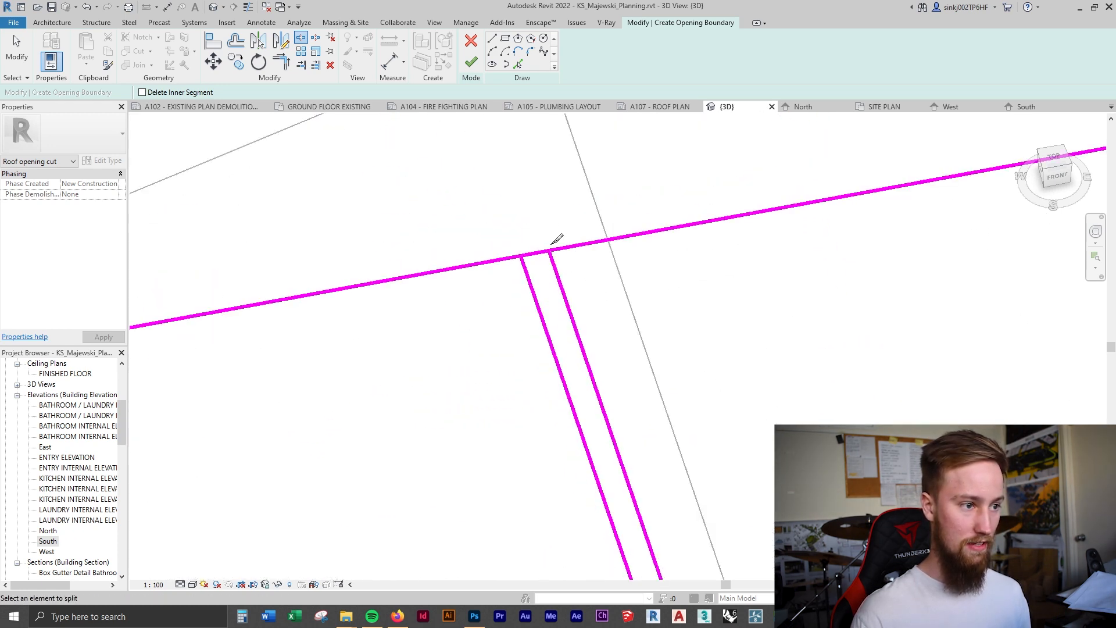
scroll(532, 229, up, 4)
click(551, 251)
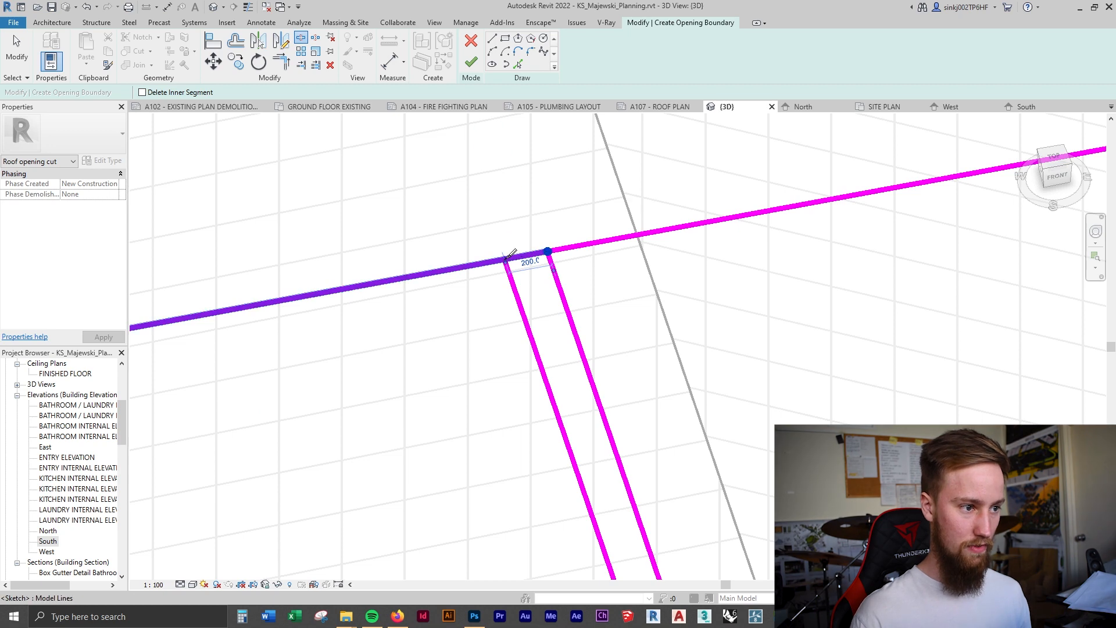
click(510, 257)
scroll(532, 271, down, 4)
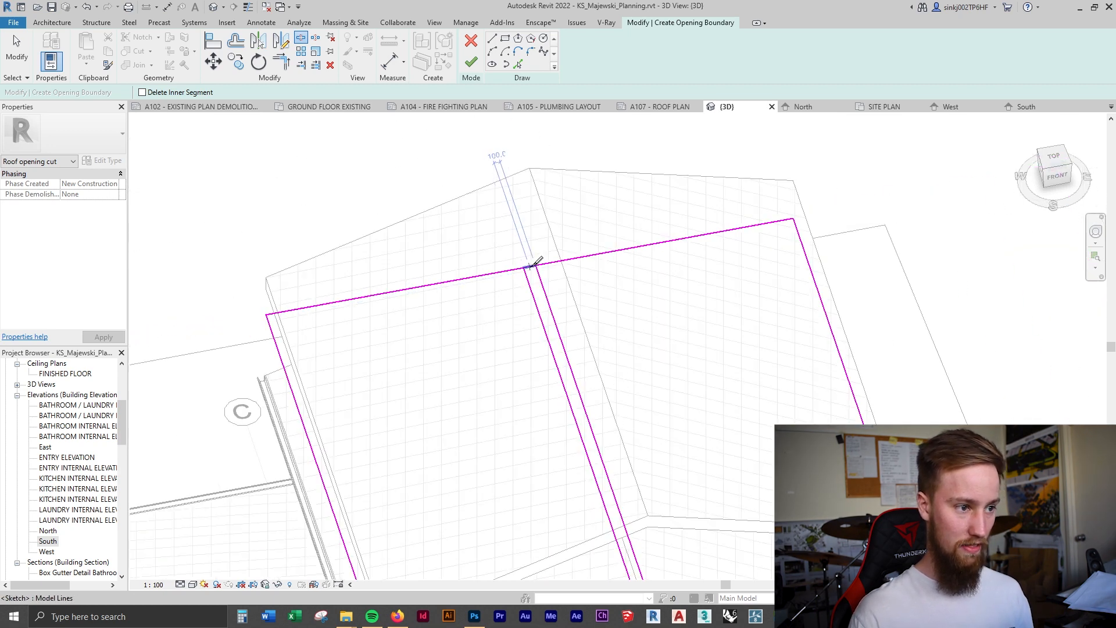
Step: Delete the two short junction segments, leaving two separate rectangular loops
click(533, 272)
middle_drag(532, 288, 576, 202)
middle_drag(732, 367, 733, 332)
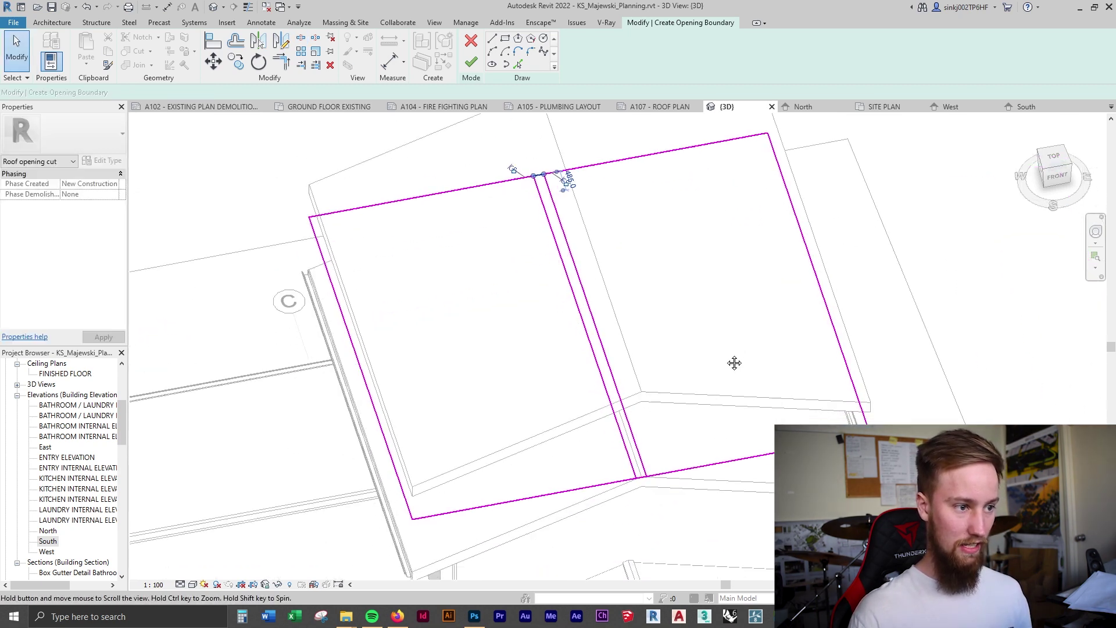
key(Delete)
click(643, 479)
key(Delete)
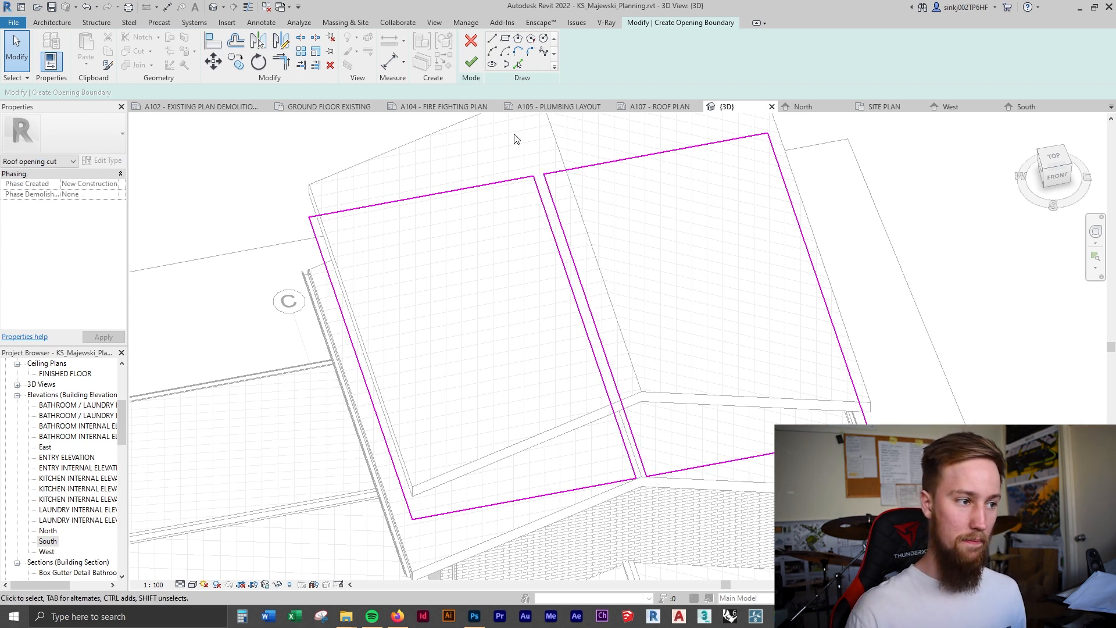
Step: Finish the opening sketch and select the thin strip left floating above the ridge
click(473, 61)
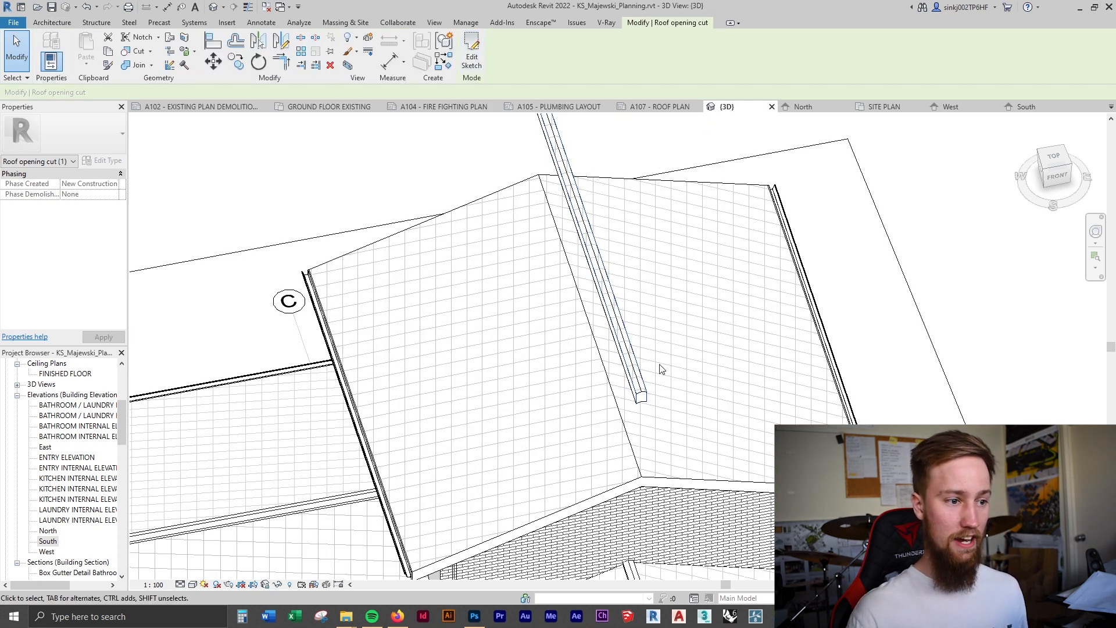
scroll(670, 392, up, 3)
shift+middle_drag(670, 393, 711, 286)
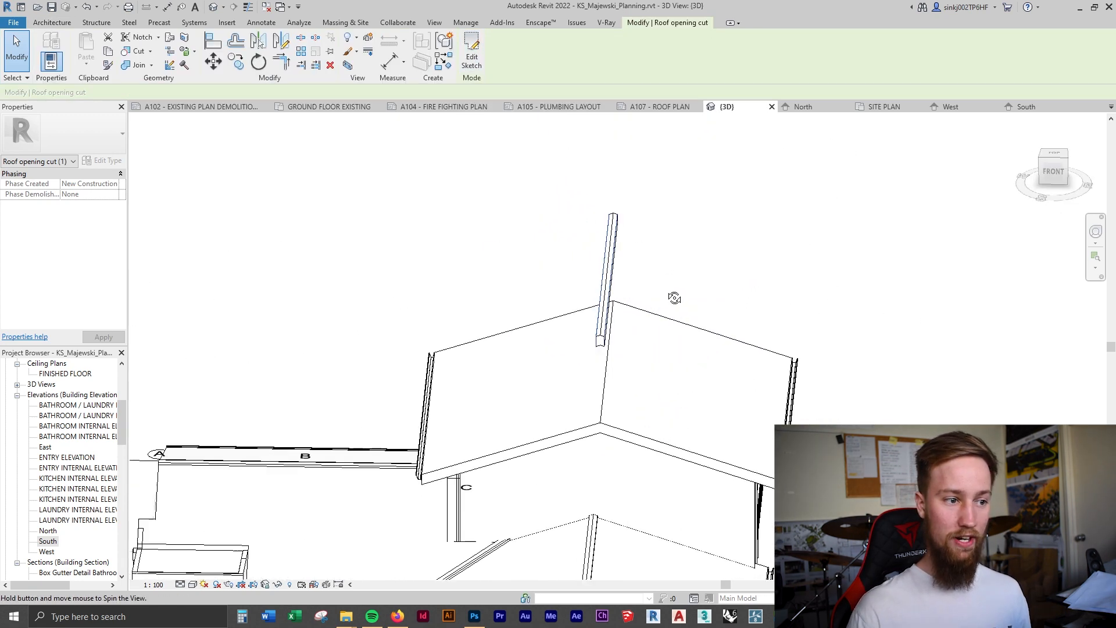
click(702, 278)
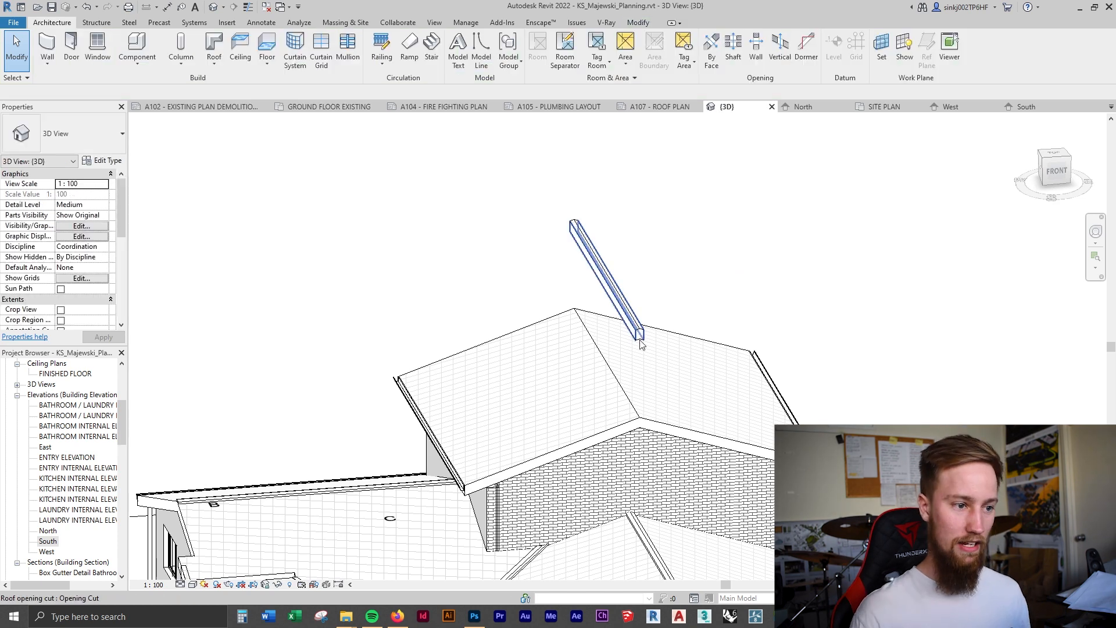
shift+middle_drag(637, 345, 705, 313)
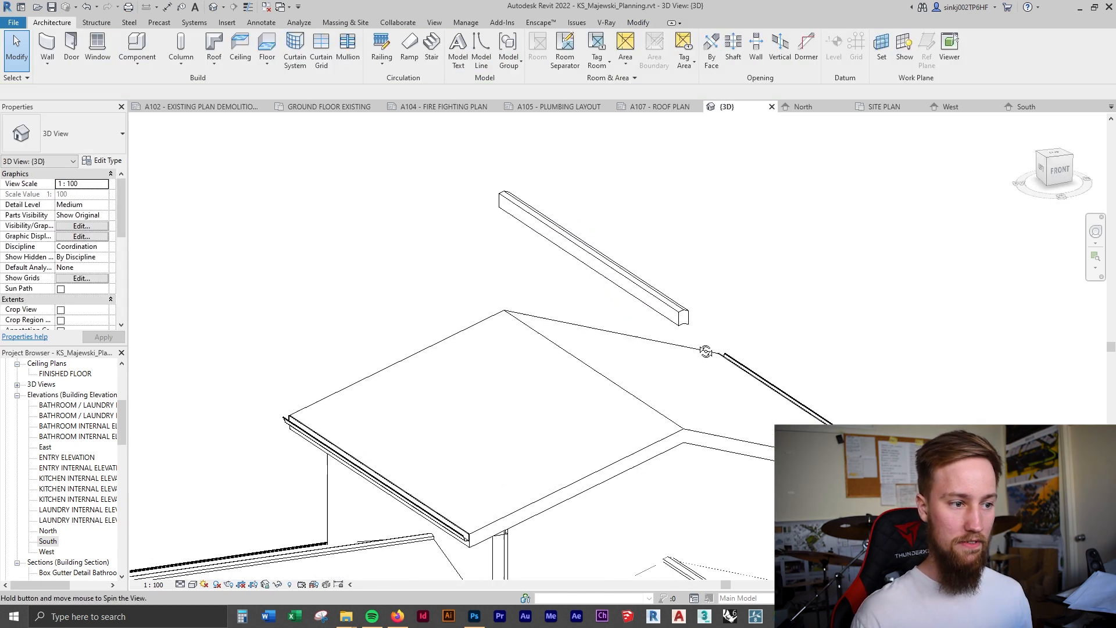
click(705, 313)
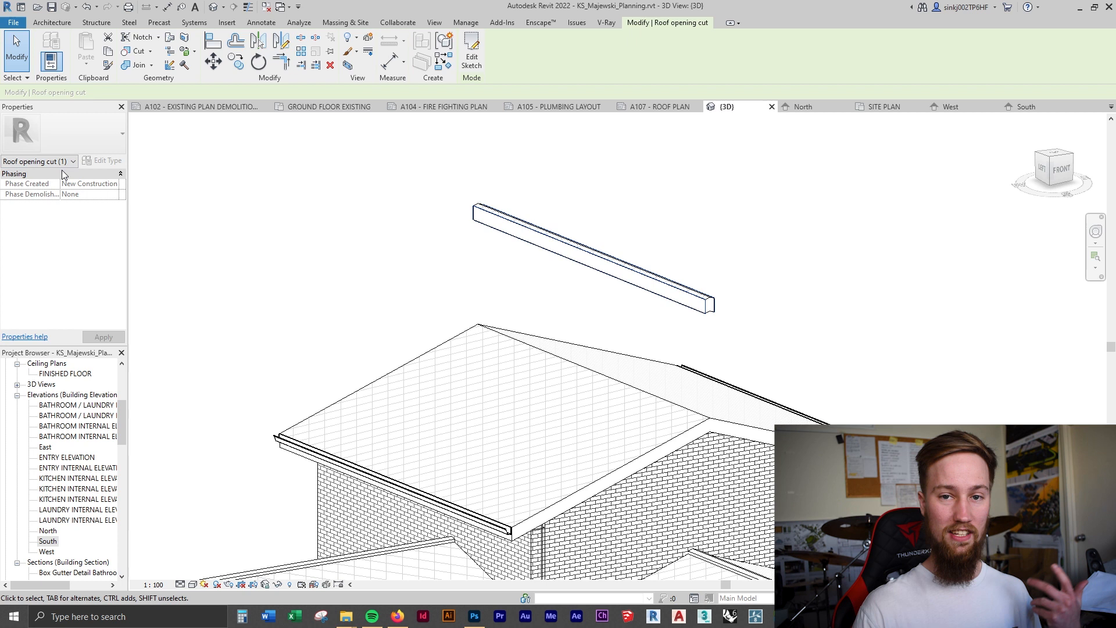
Step: Change the strip's roof type from Generic - 125mm to Generic - 50mm capping
click(675, 291)
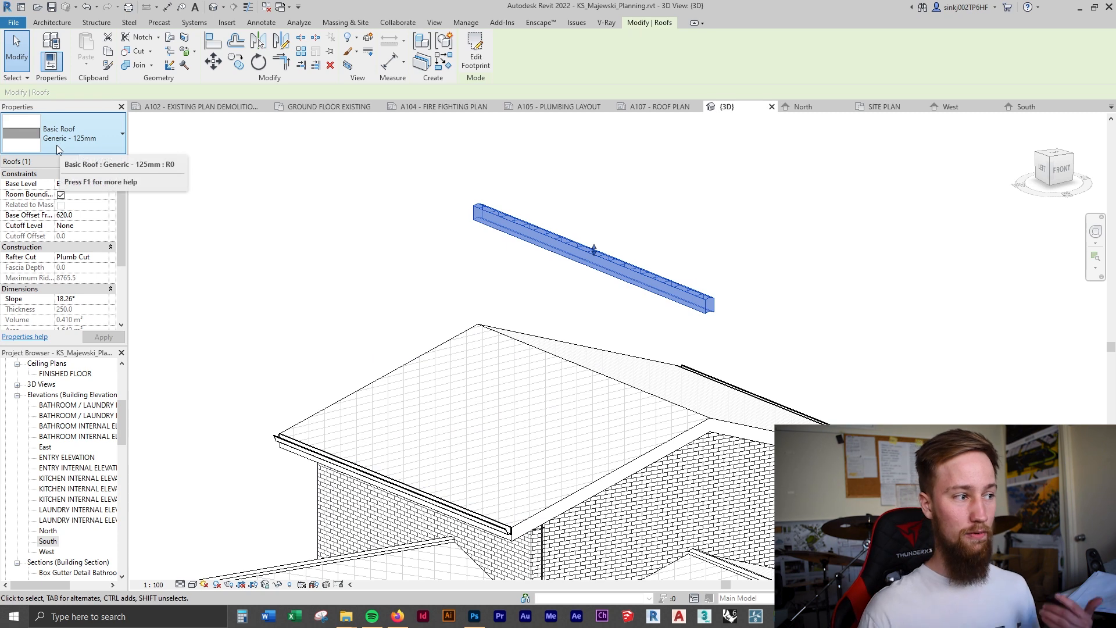
click(98, 143)
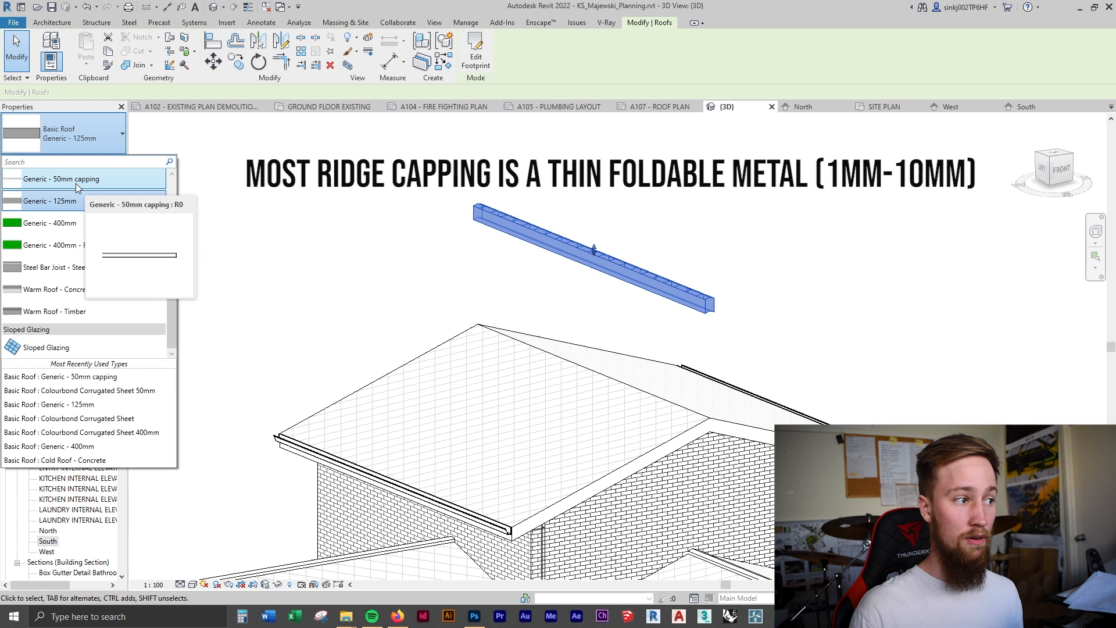
click(76, 183)
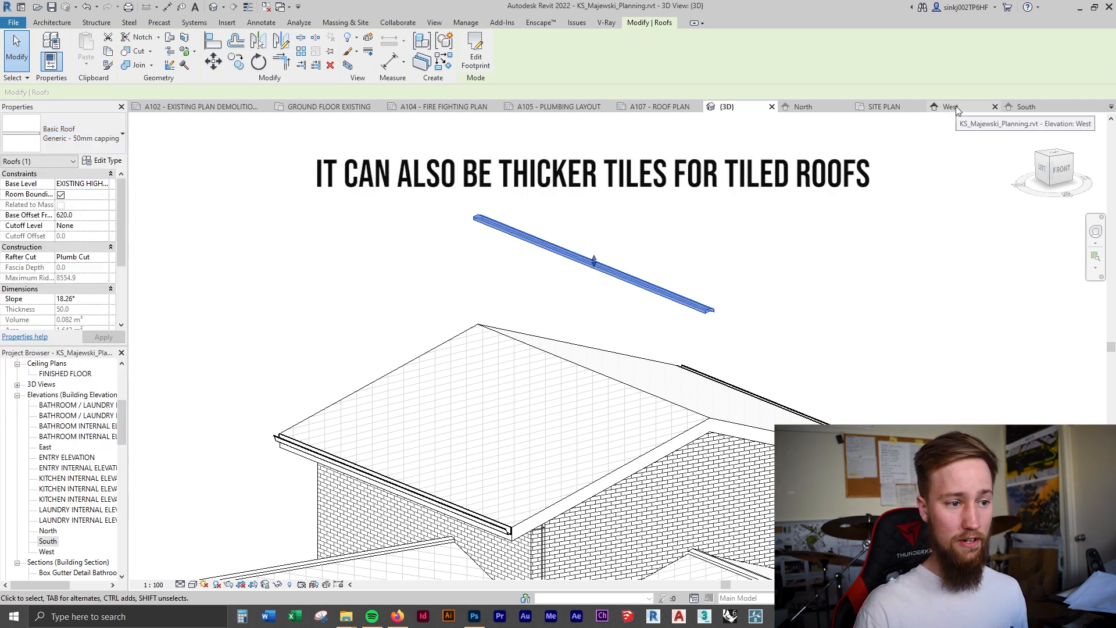
Step: Set the capping's Base Level to Level 1 Roof and bring up the North elevation
click(956, 106)
scroll(662, 287, down, 4)
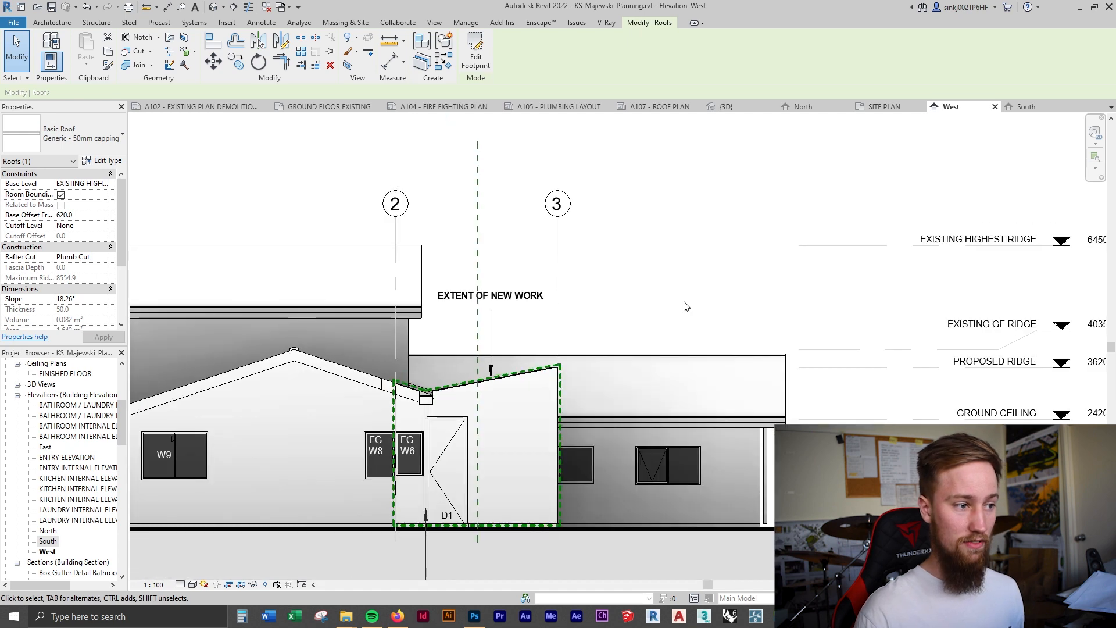
scroll(498, 279, up, 1)
scroll(428, 189, up, 1)
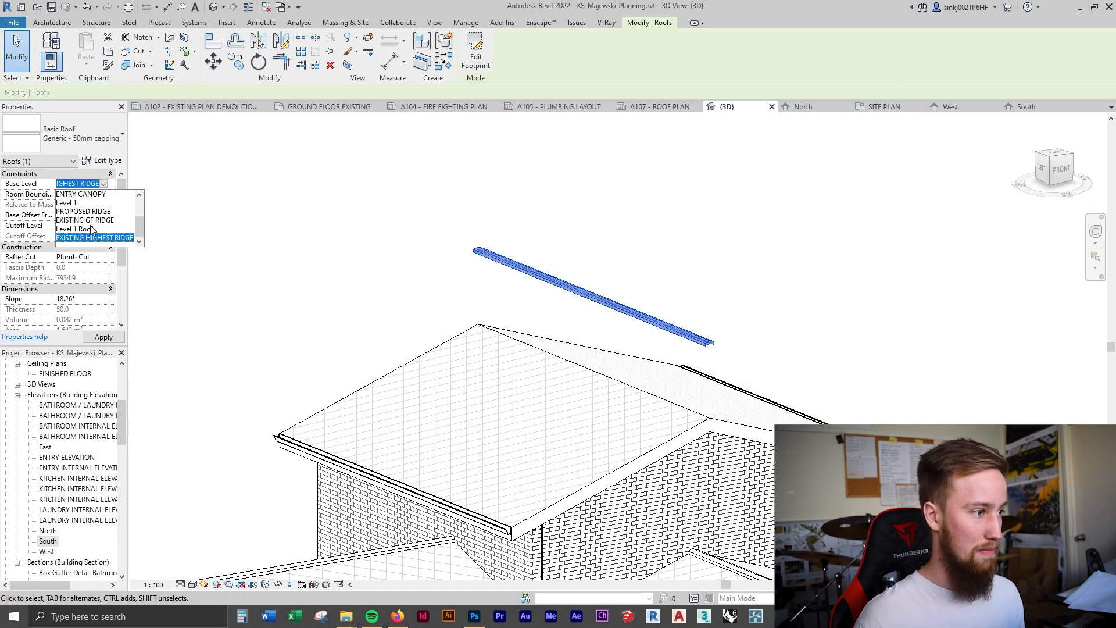
click(91, 229)
click(803, 107)
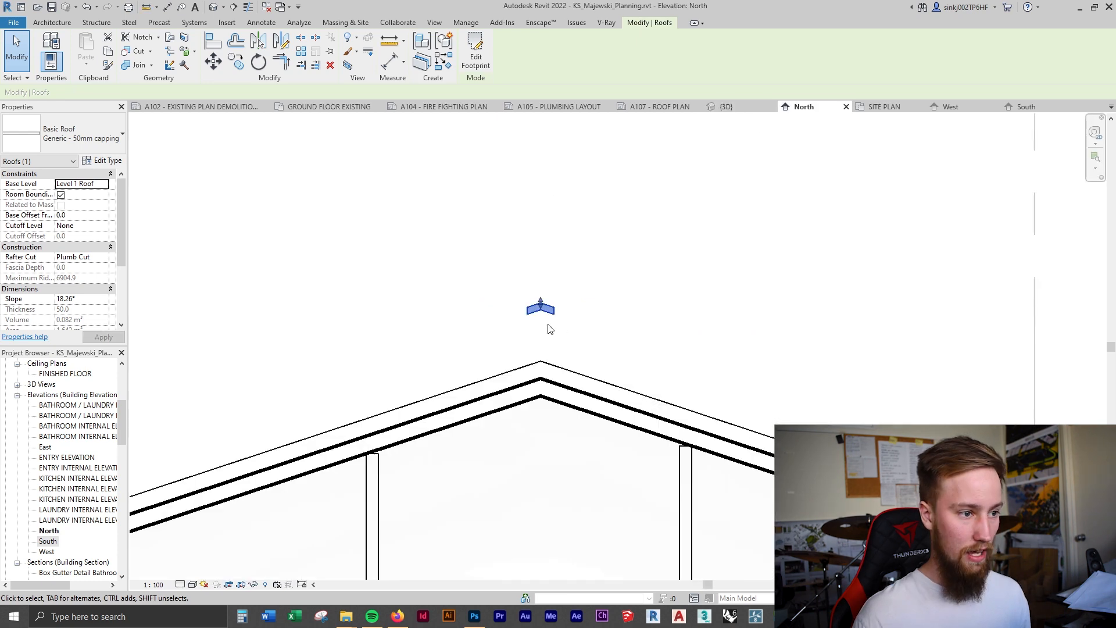
scroll(540, 314, down, 1)
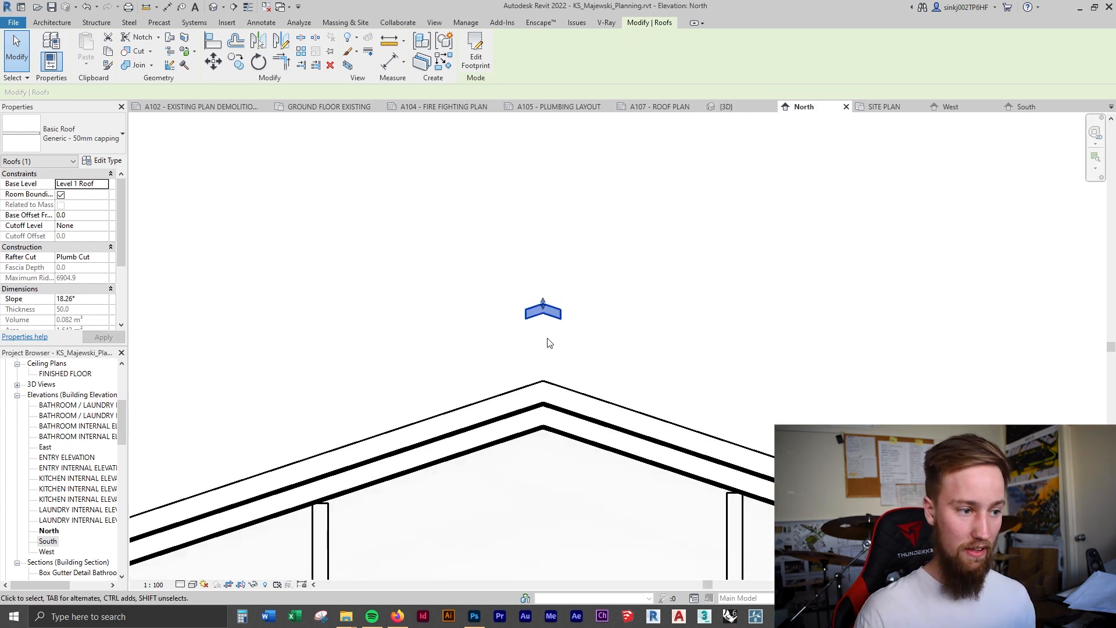
Step: Move (MV) the capping from its lower endpoint down onto the roof apex
key(m)
key(v)
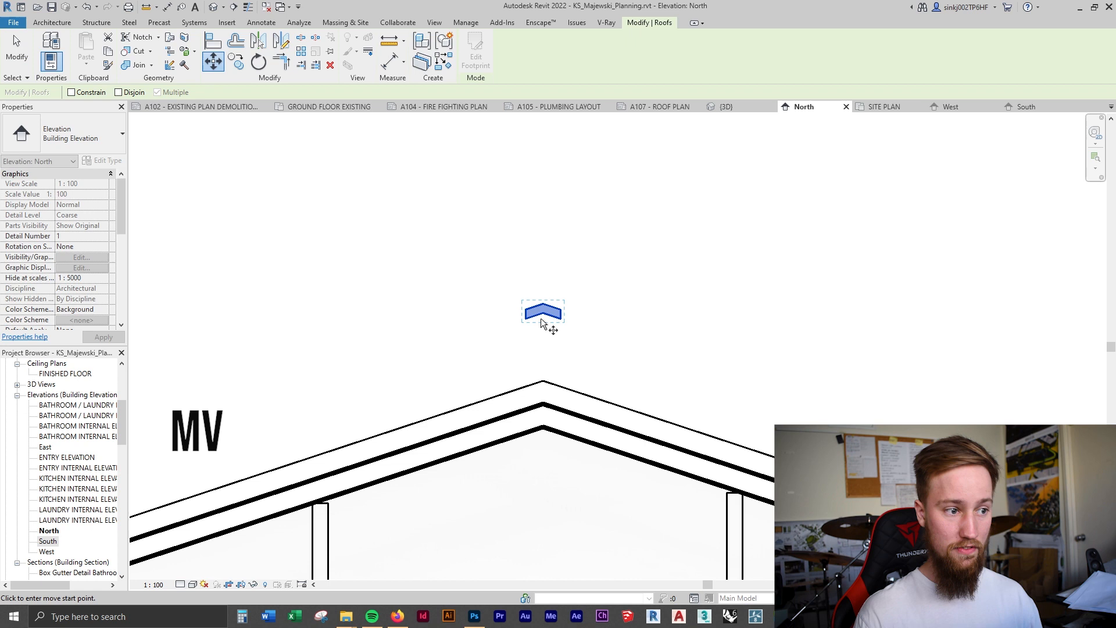
scroll(541, 315, up, 1)
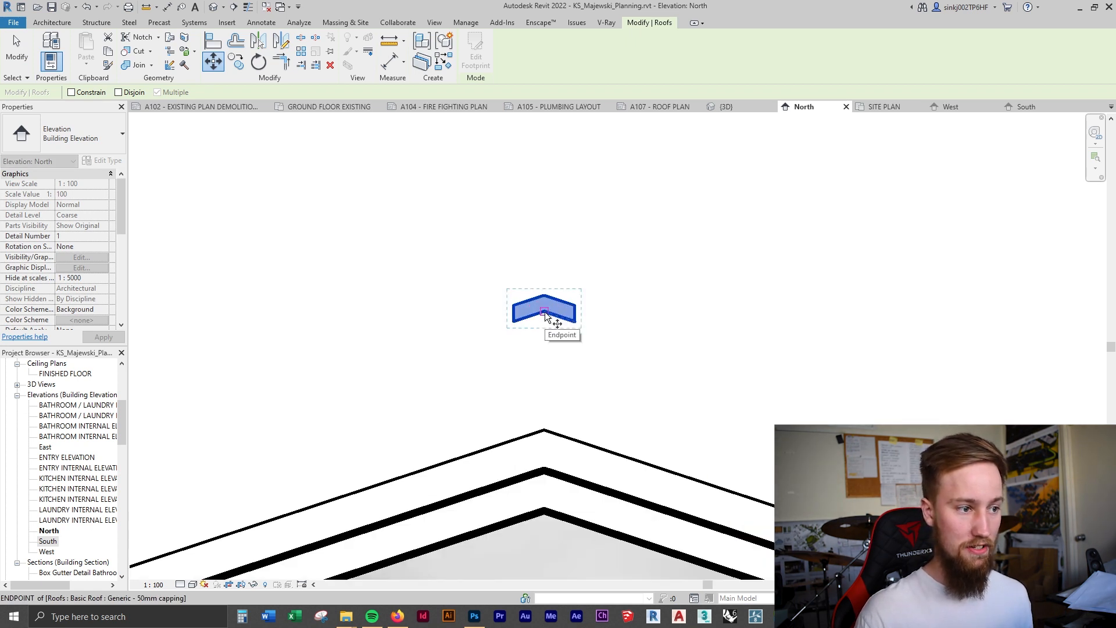
click(545, 311)
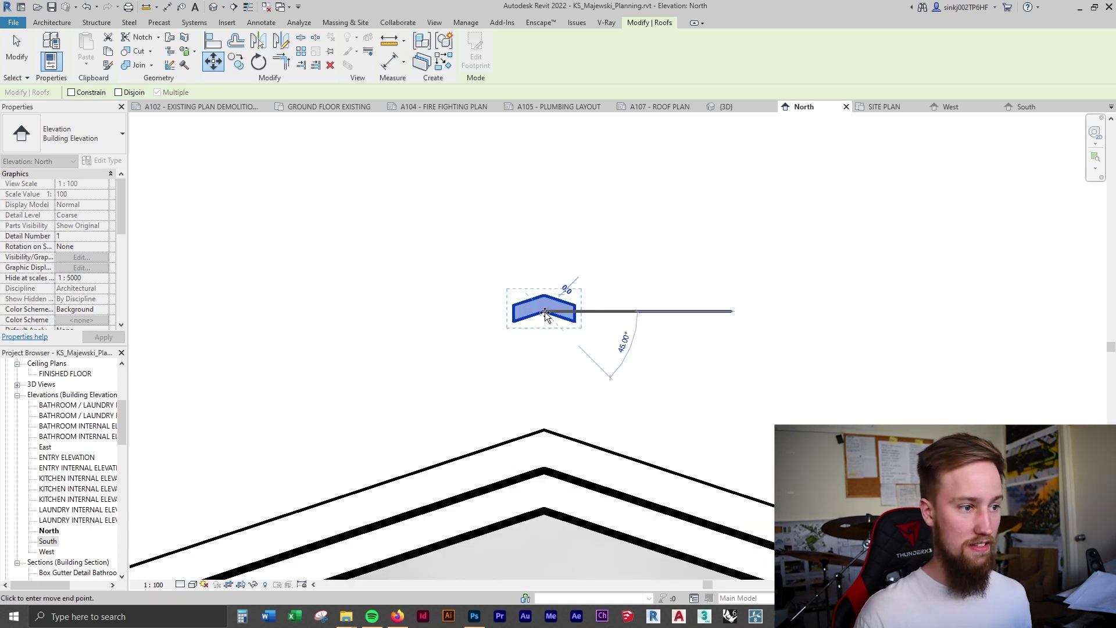
click(544, 432)
scroll(611, 392, down, 4)
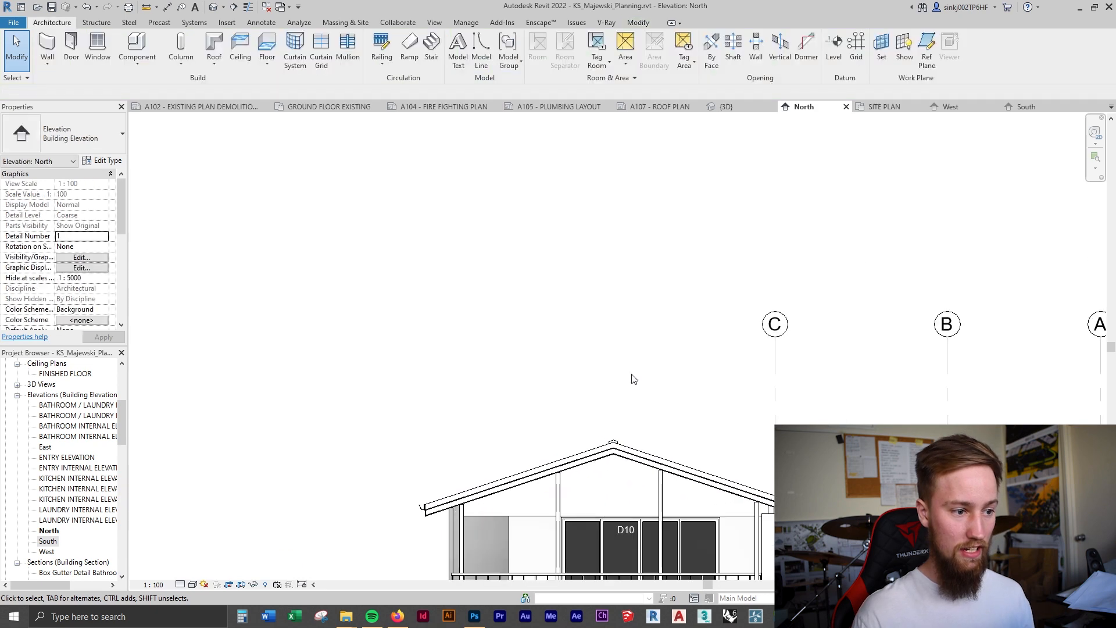
Step: Return to the 3D view and orbit to inspect the capping on the ridge
click(214, 7)
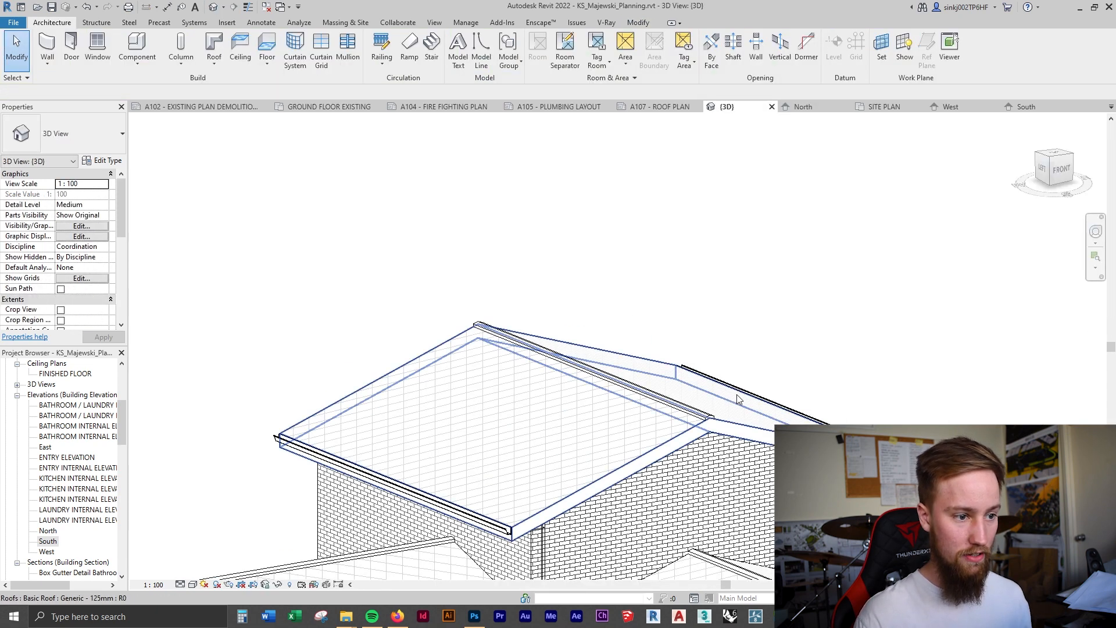
scroll(524, 393, up, 3)
mouse_move(523, 393)
shift+middle_down()
mouse_move(663, 448)
mouse_move(550, 419)
shift+middle_up()
scroll(550, 419, up, 3)
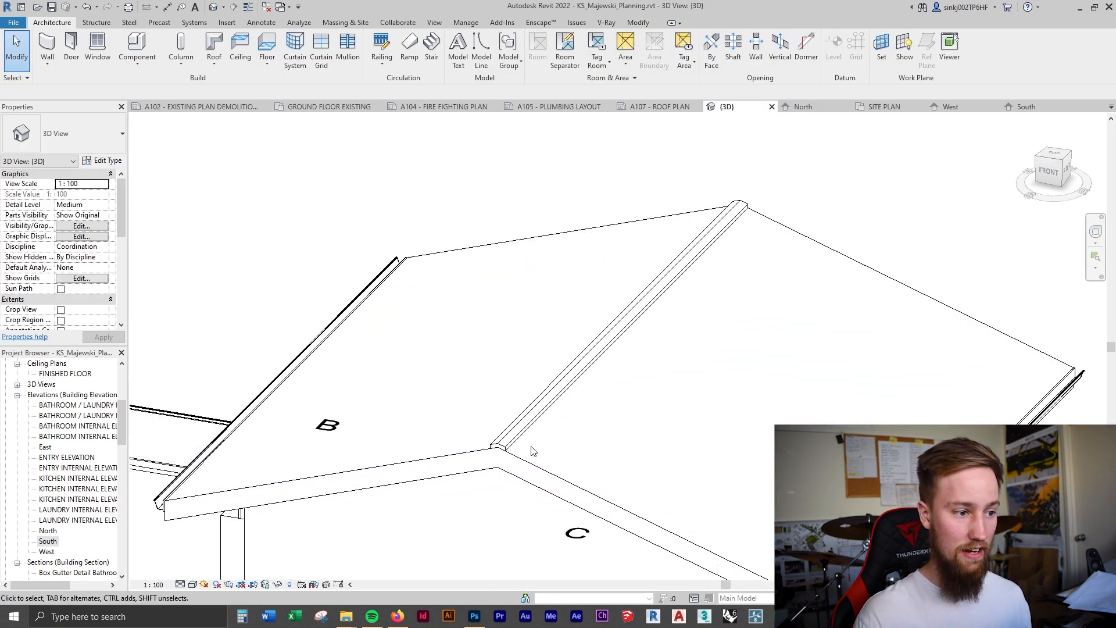
scroll(894, 292, down, 3)
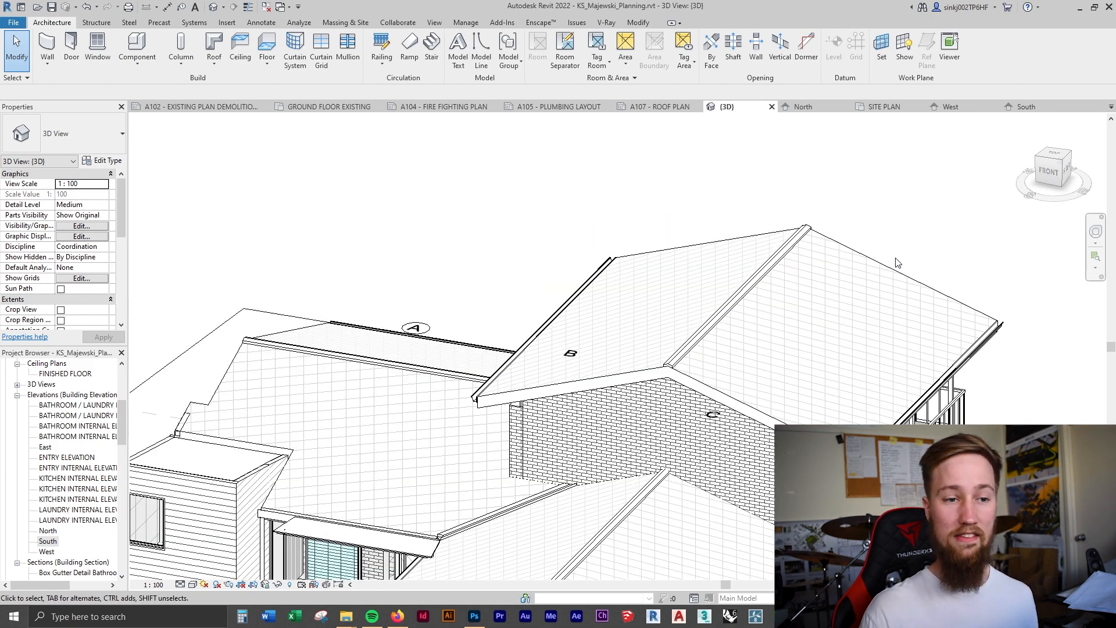